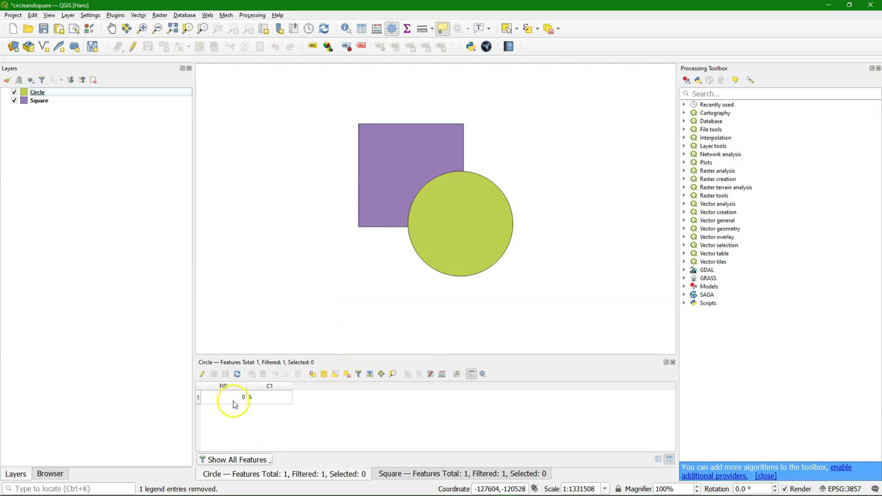
Step: Show the Square layer's attribute table, with its one feature dated S1 2020-07-16
click(396, 474)
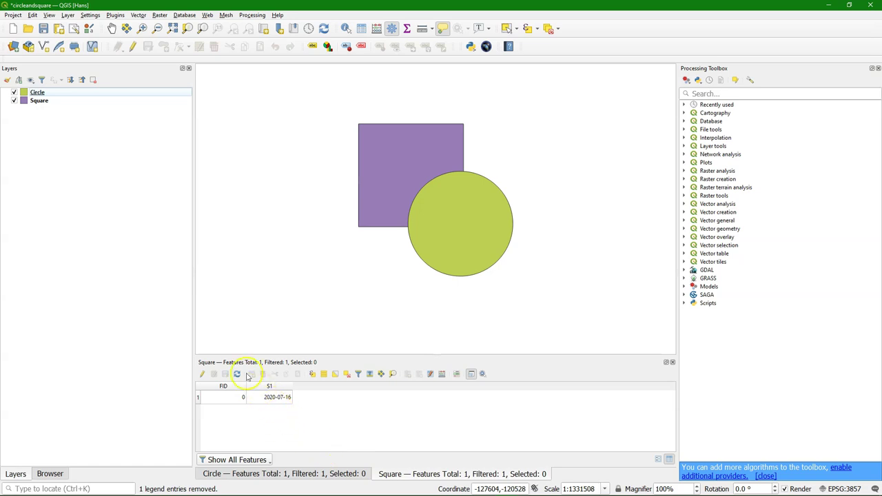
Step: Run Clip with Square as the input layer and Circle as the overlay
click(138, 15)
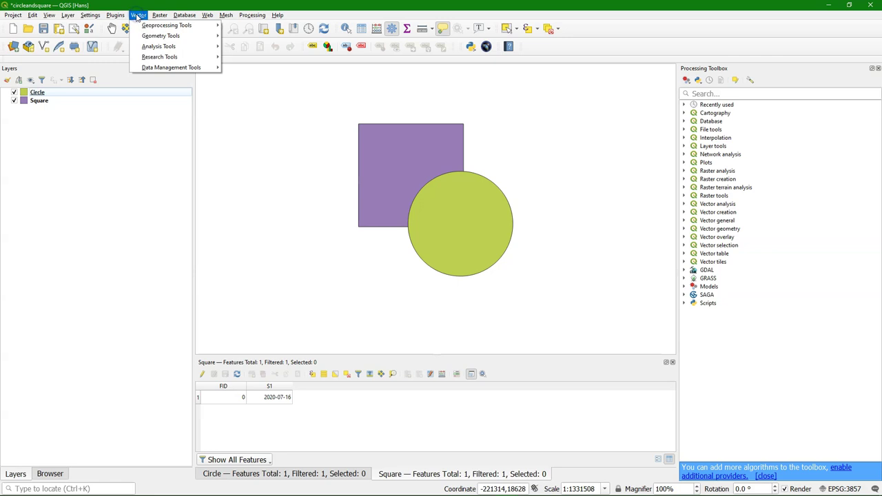
mouse_move(166, 24)
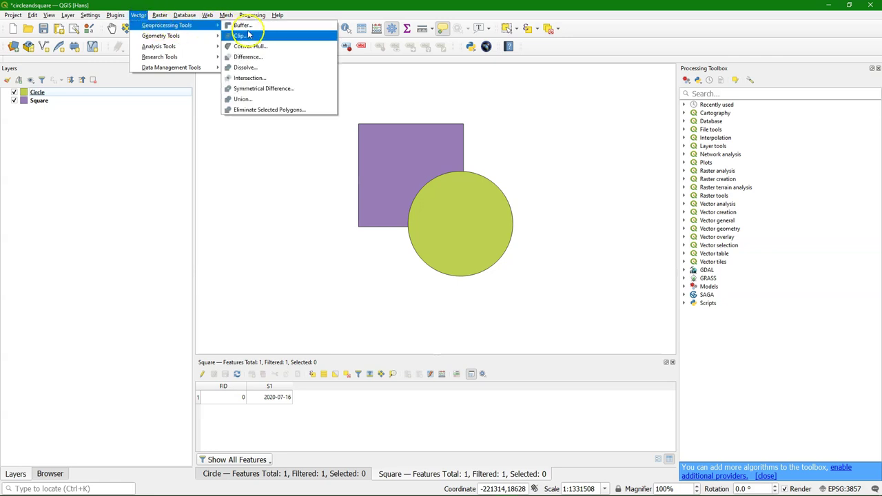
click(269, 37)
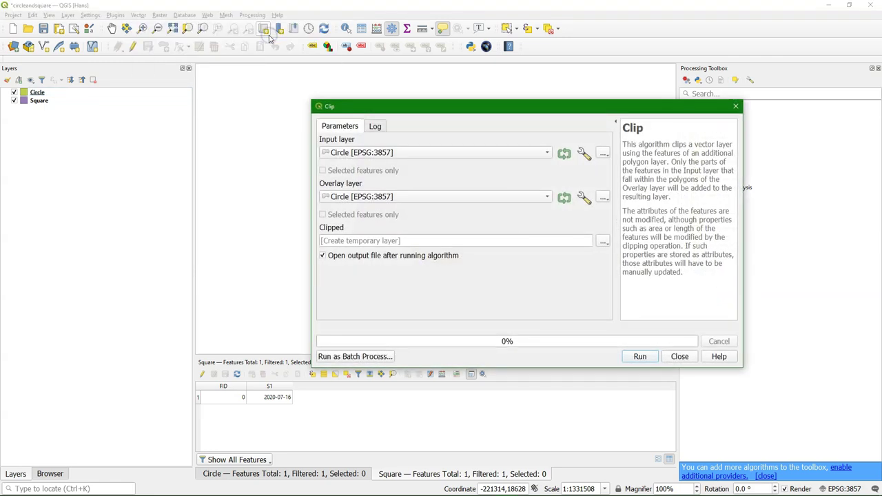
click(341, 154)
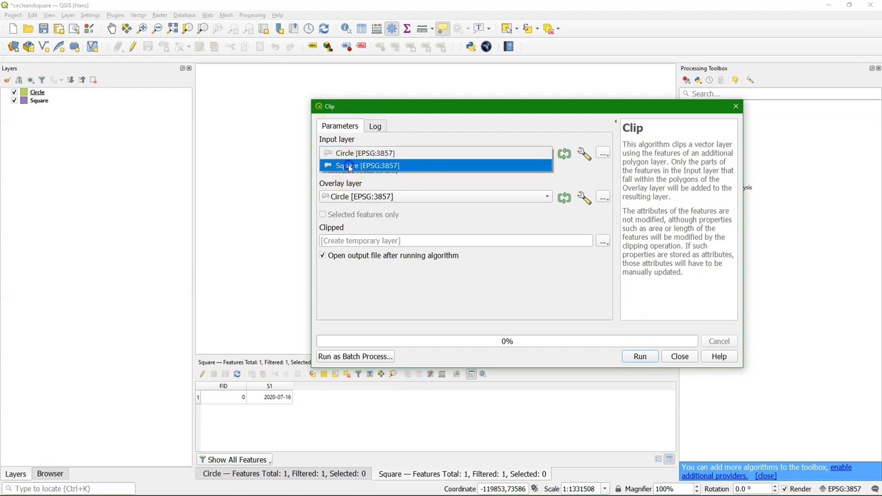
click(345, 166)
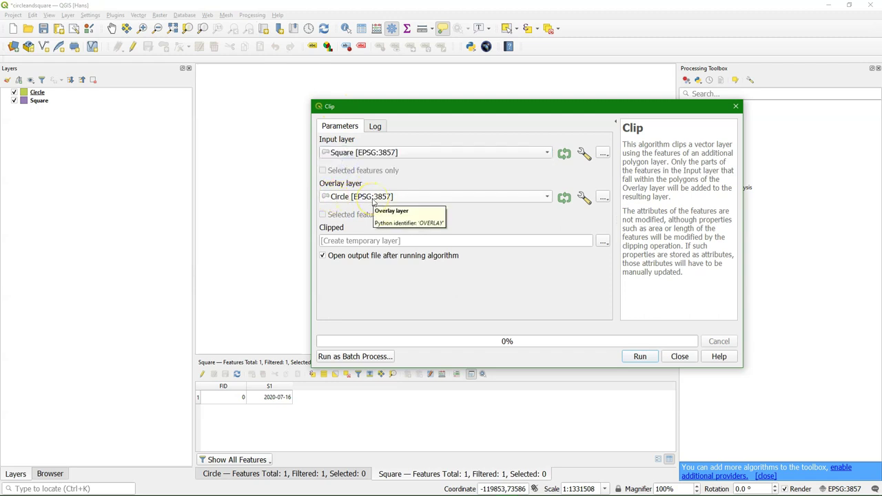
click(640, 356)
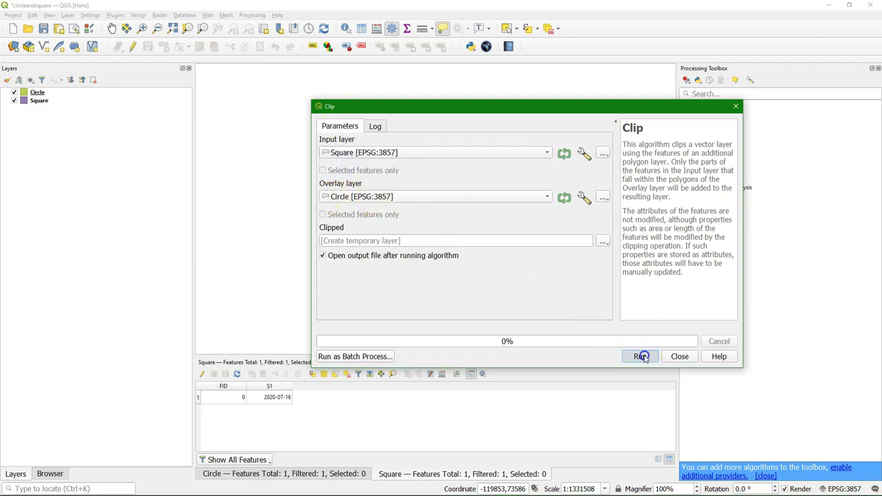
click(680, 357)
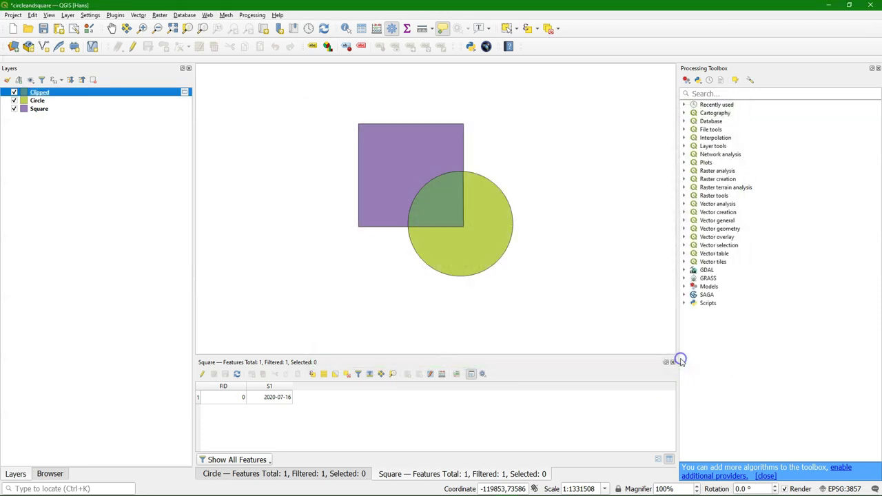
Step: Hide Circle and Square, then open the Clipped layer's attribute table
click(14, 101)
click(14, 109)
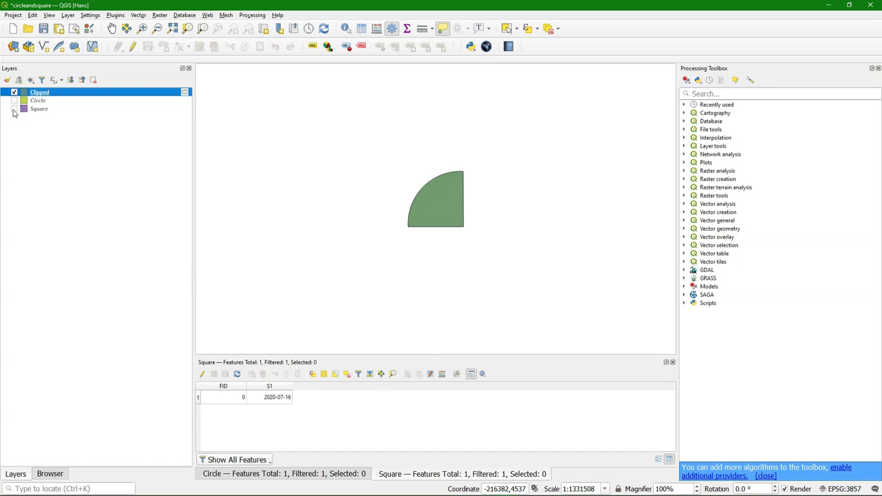
right_click(53, 94)
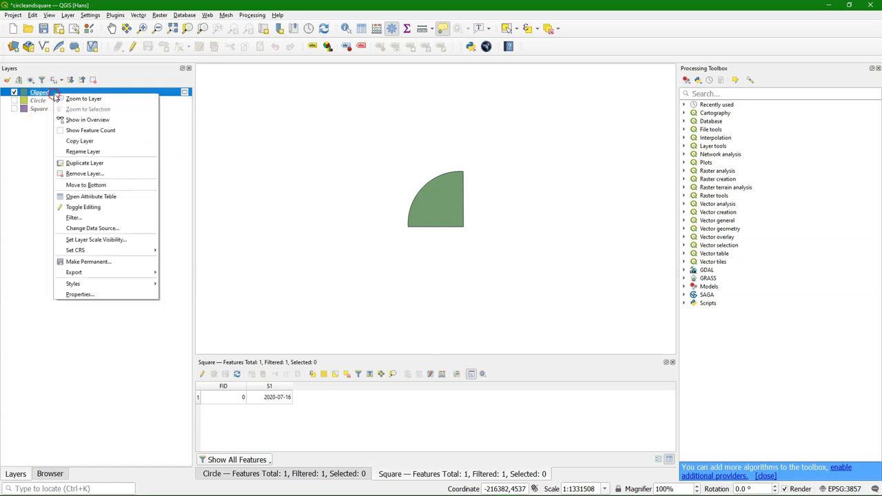
click(101, 198)
Step: Compare the Circle, Square and Clipped attribute tabs, then hide the Clipped layer
click(272, 409)
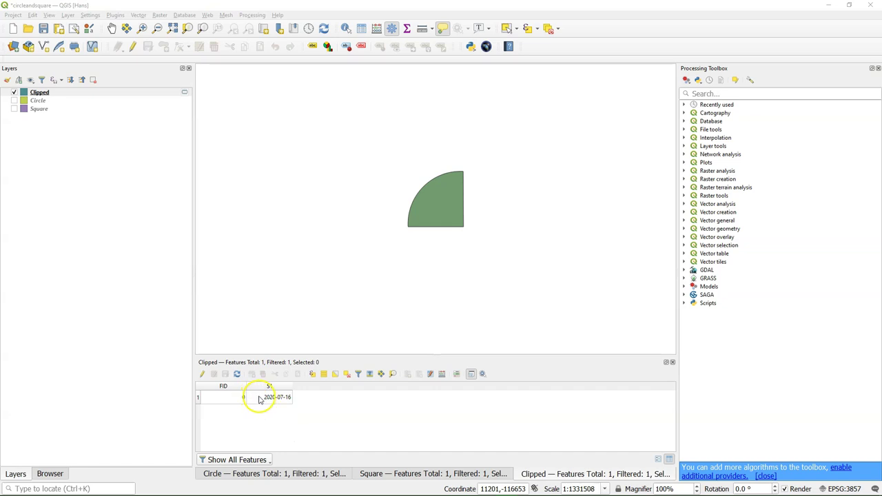
click(296, 474)
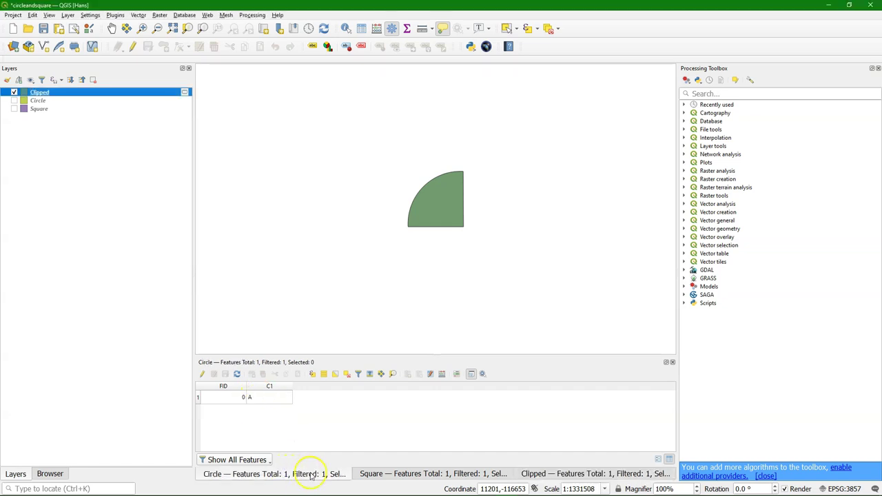
click(390, 474)
click(534, 475)
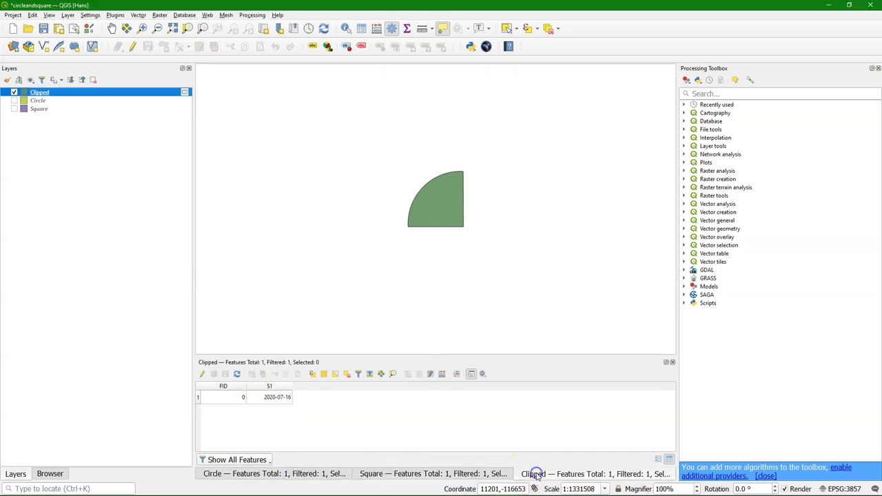
click(532, 475)
click(229, 137)
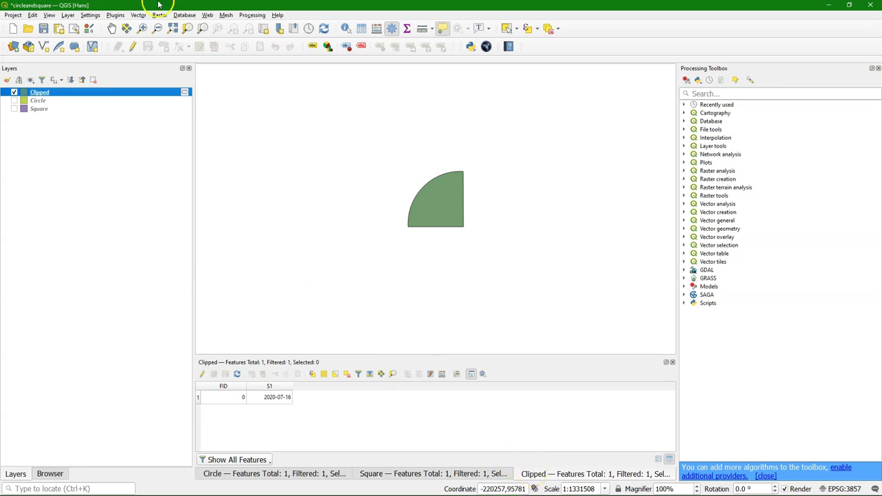
click(14, 92)
Step: Show Circle and Square again, then run Difference with Square as input and Circle as overlay
click(14, 100)
click(14, 108)
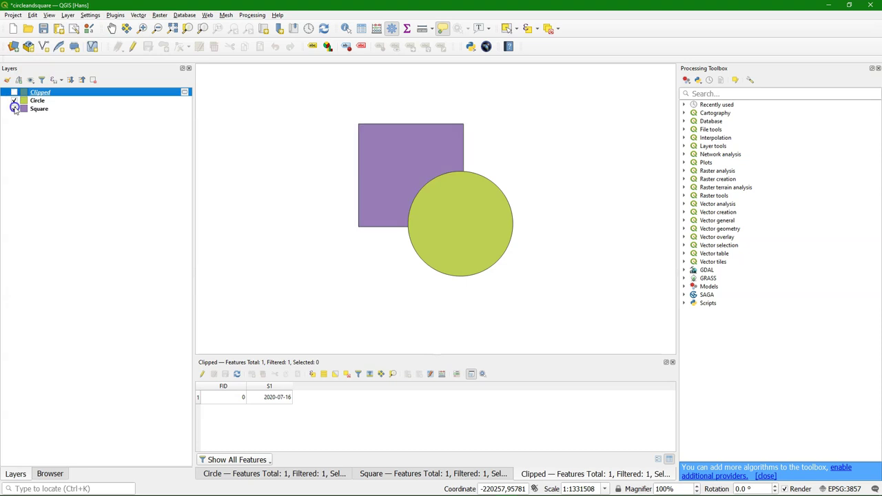
click(138, 15)
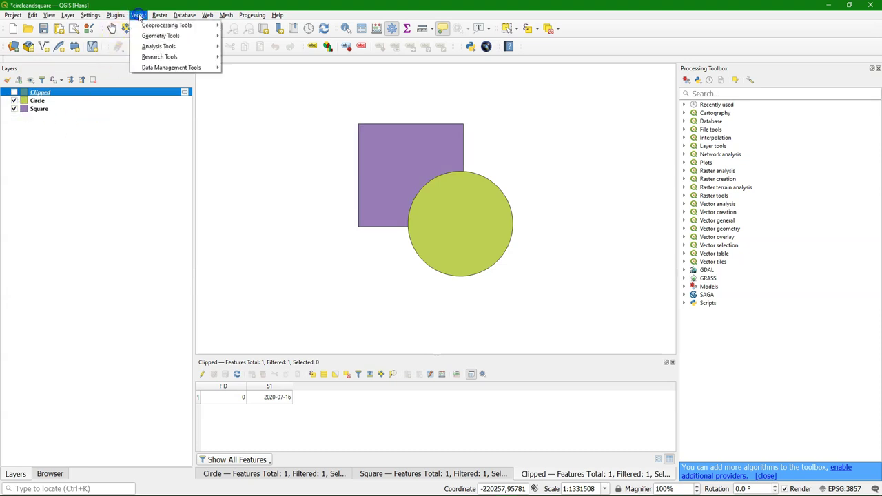
click(155, 26)
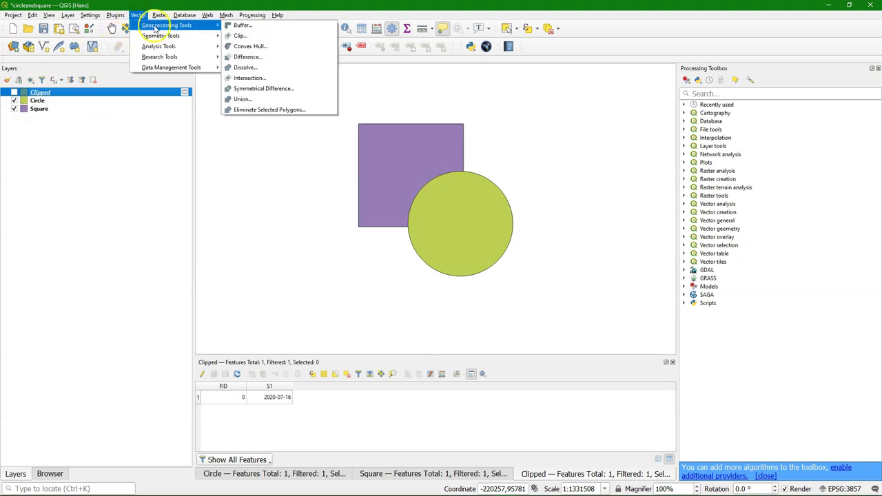
click(258, 59)
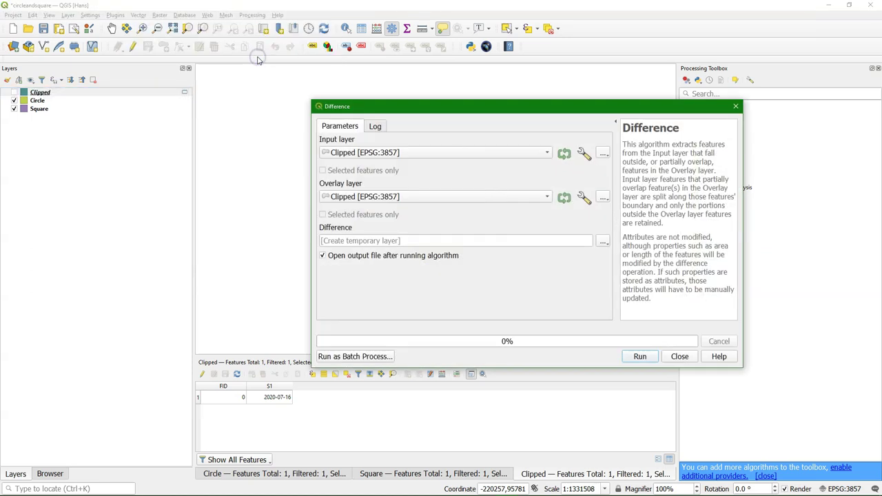
click(355, 154)
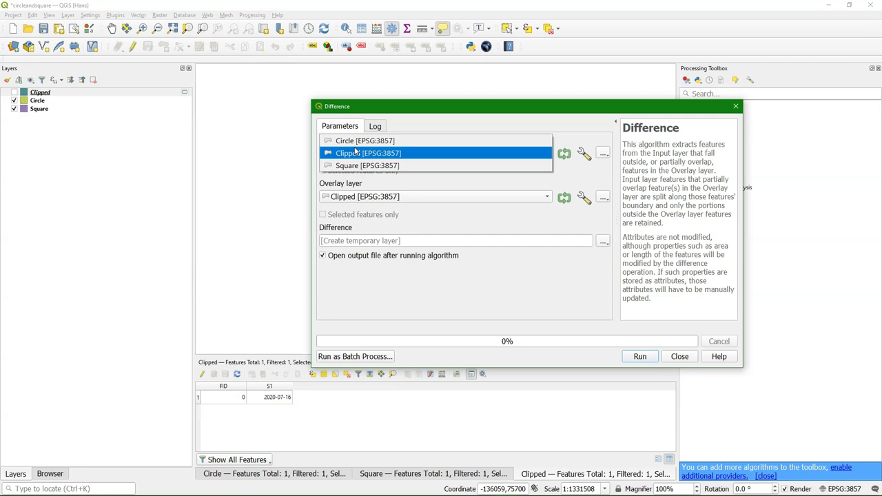
click(353, 166)
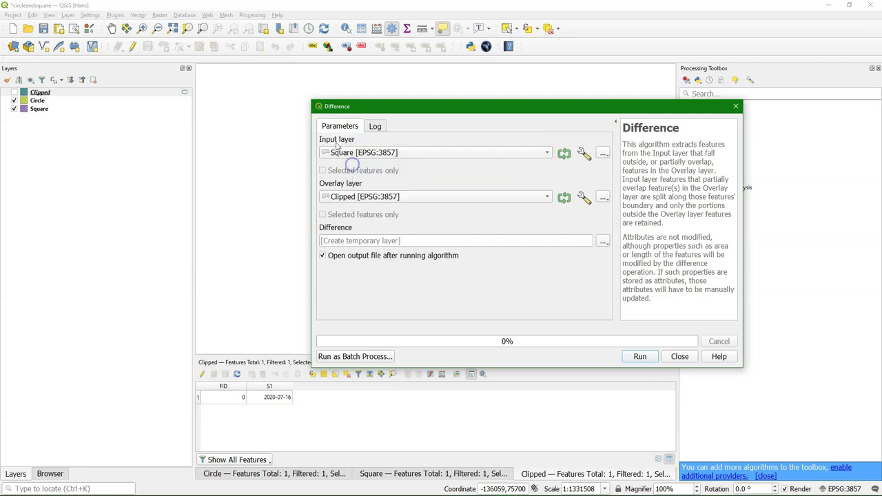
click(338, 198)
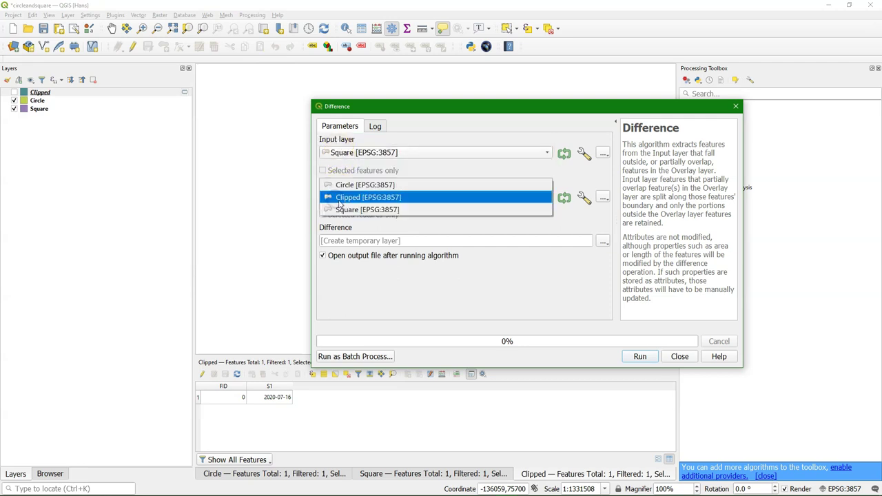
click(340, 187)
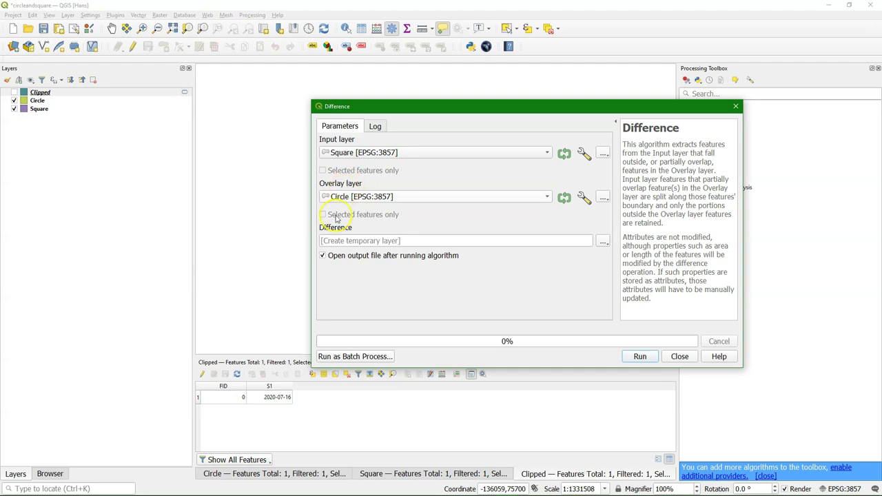
click(640, 357)
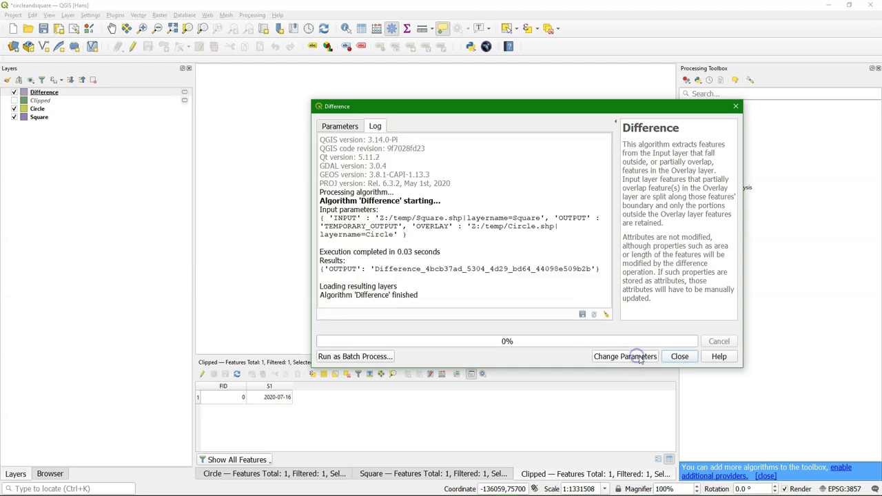
click(680, 356)
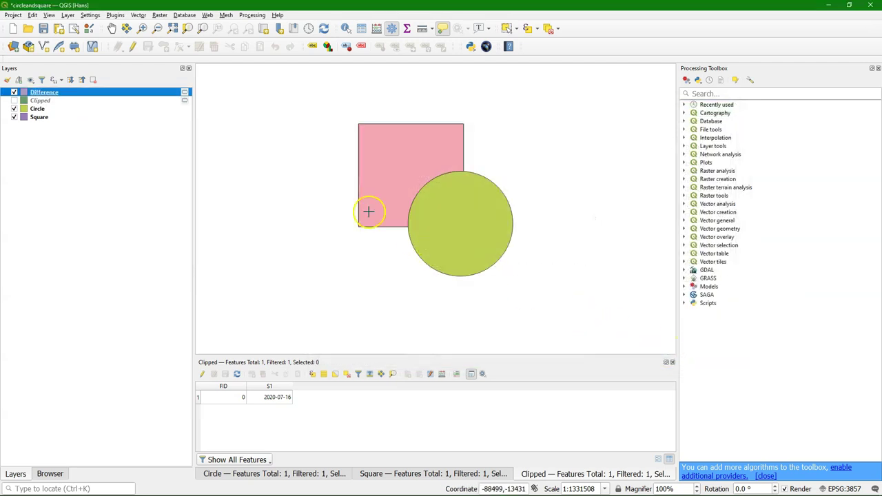
Step: Toggle Circle, Square and Difference visibility to compare the result, leaving only Difference shown
click(15, 109)
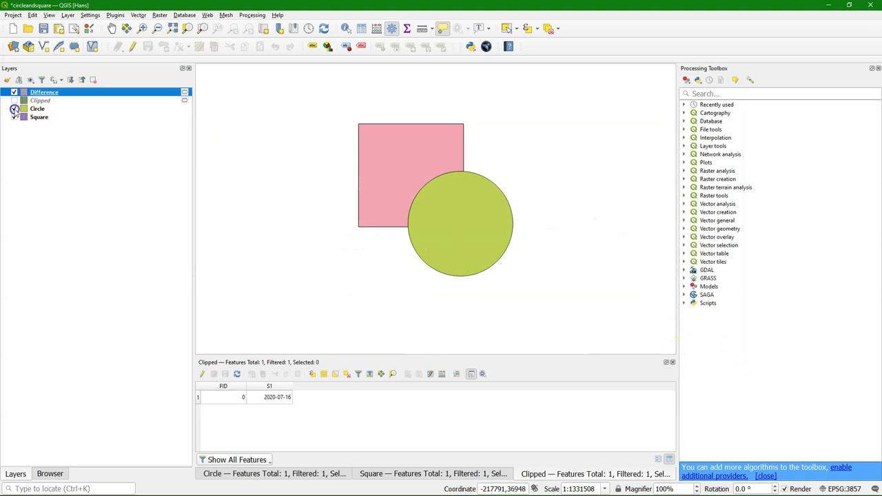
click(15, 117)
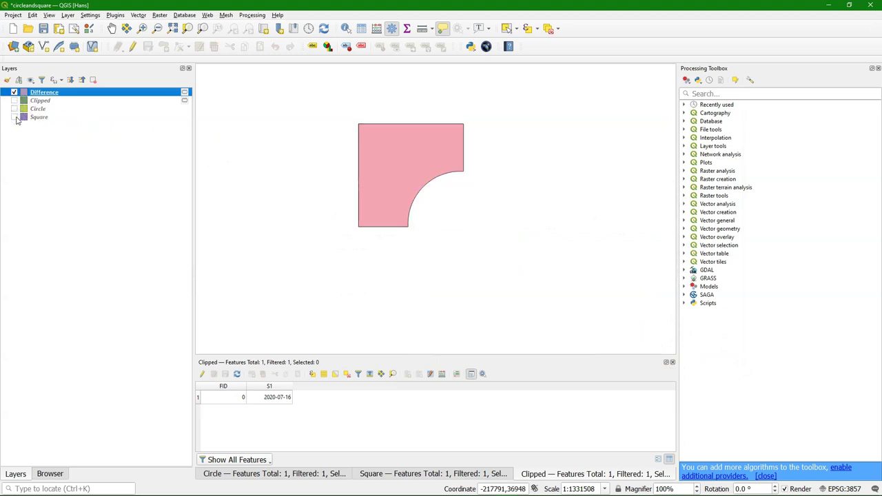
click(14, 124)
click(12, 117)
click(15, 117)
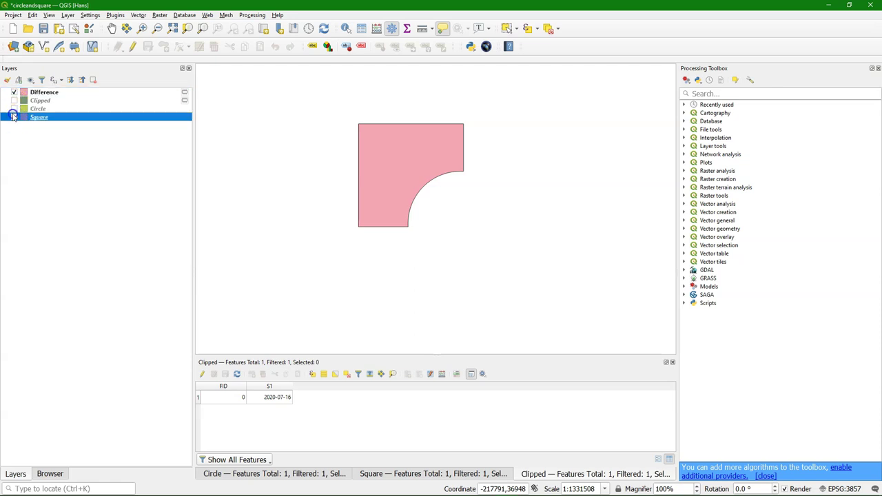
click(15, 109)
click(14, 92)
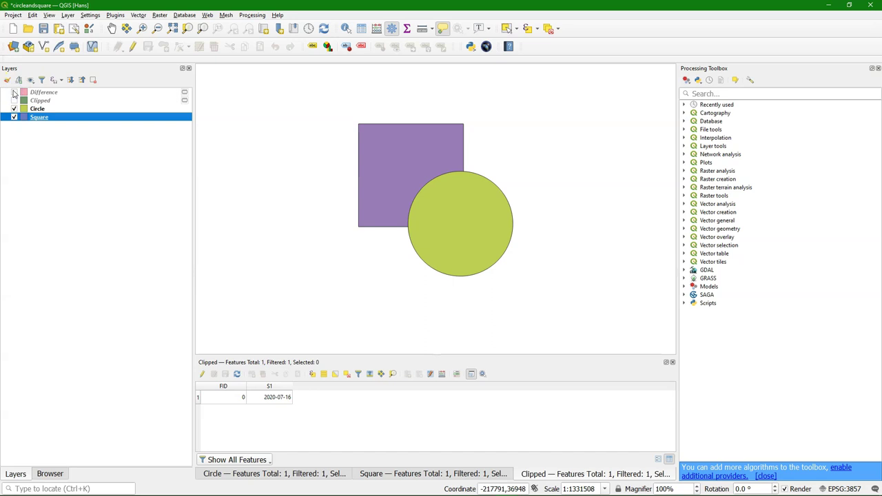
click(14, 92)
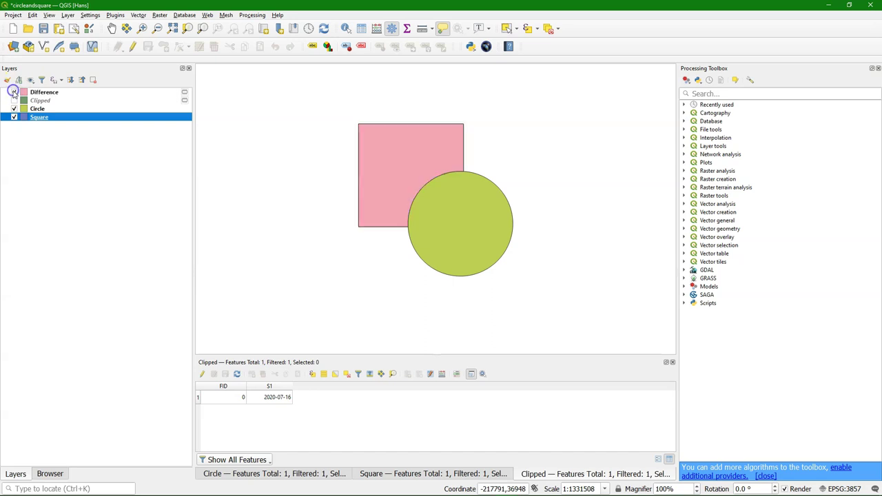
click(13, 108)
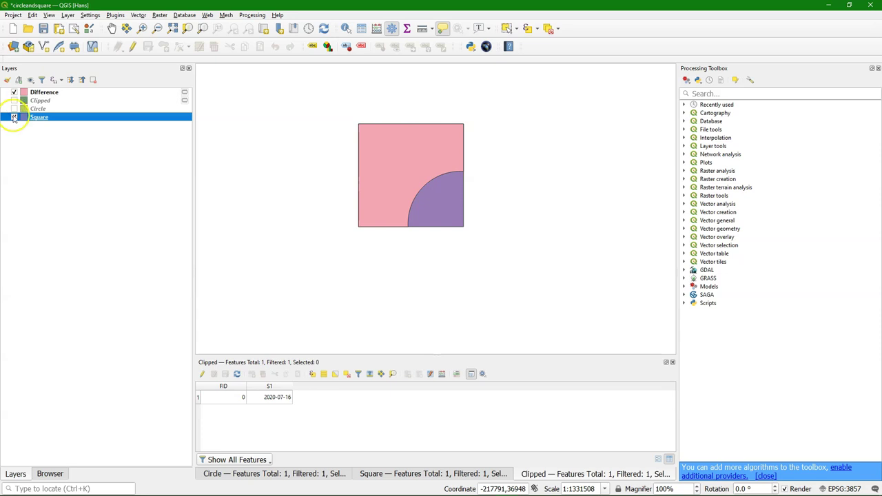
click(14, 117)
Step: Open the Difference attribute table, with one feature dated S1 2020-07-16, and compare it with Square's
right_click(40, 91)
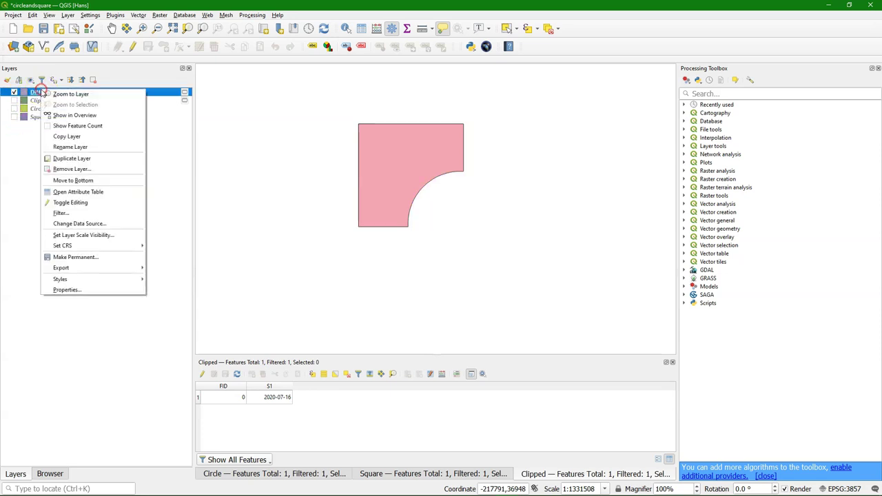
click(76, 191)
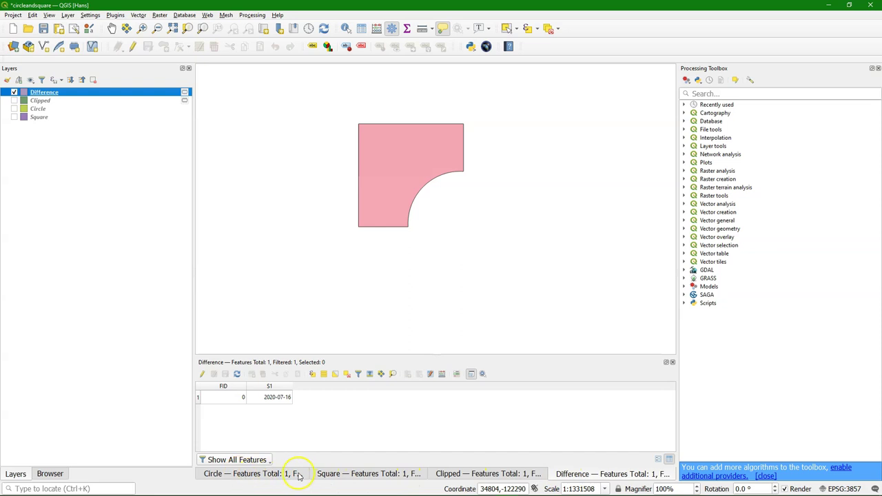
click(338, 476)
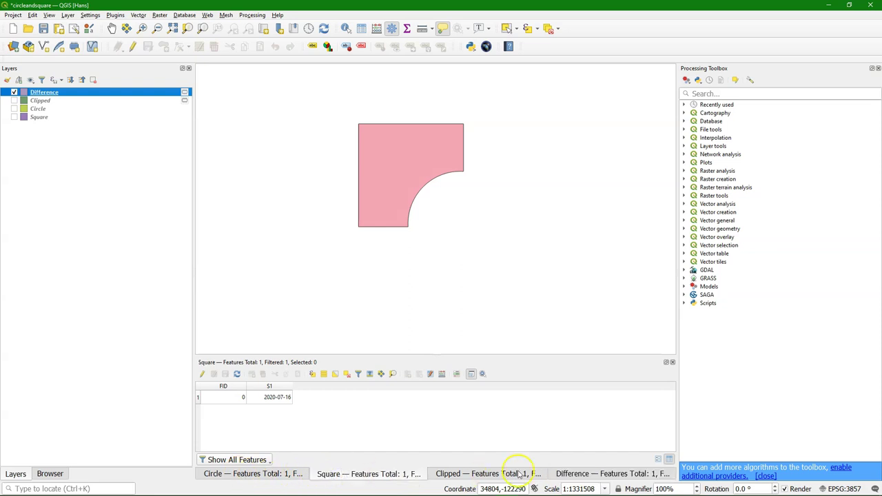
click(586, 475)
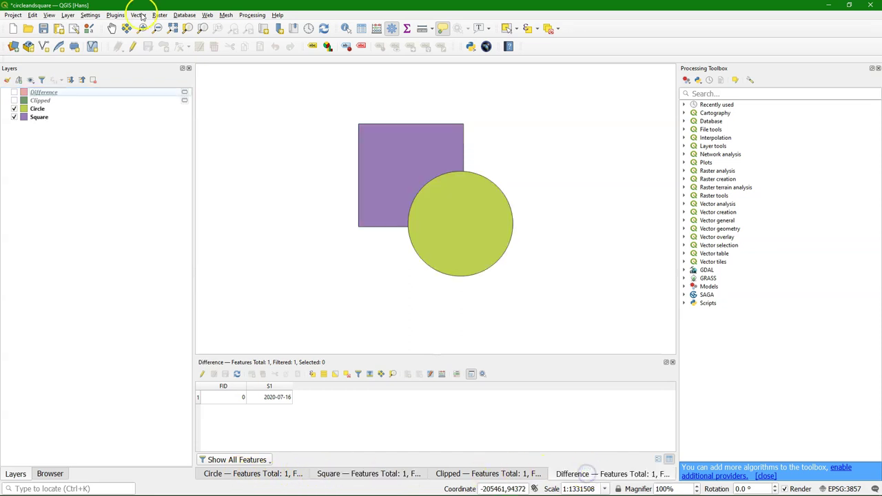
Step: Run Intersection with Square as the input layer and Circle as the overlay
click(139, 15)
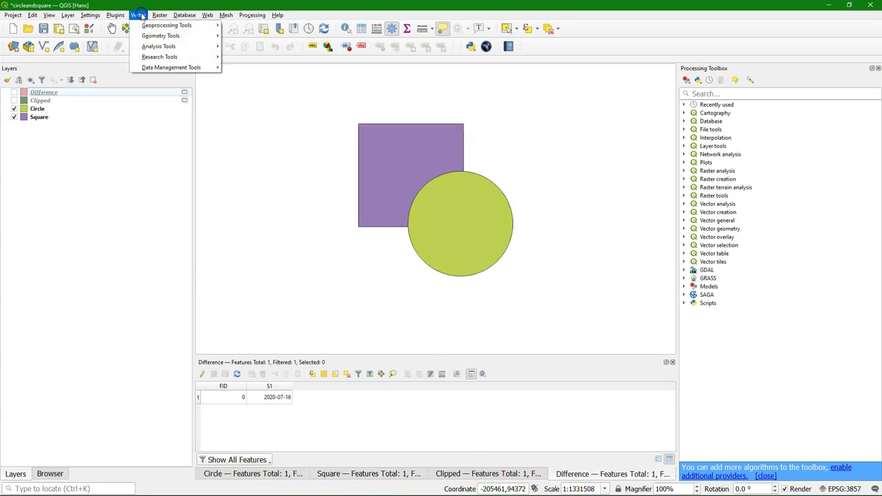
mouse_move(169, 25)
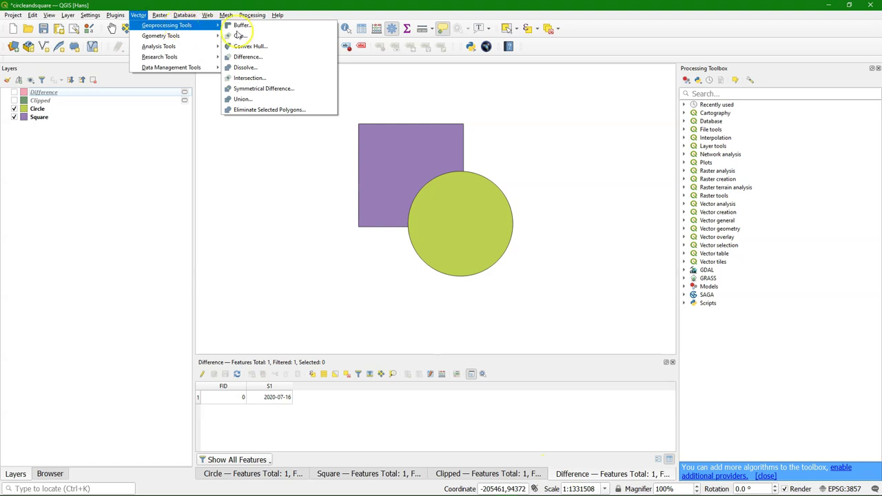
click(257, 80)
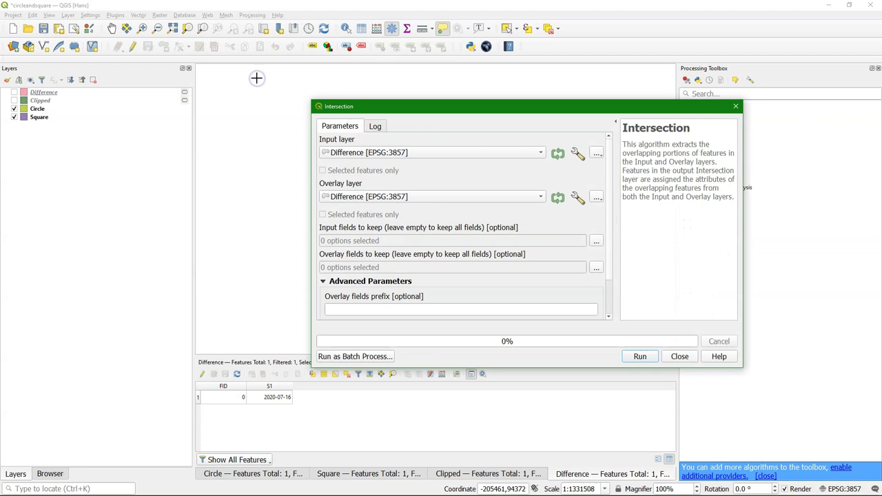
click(389, 155)
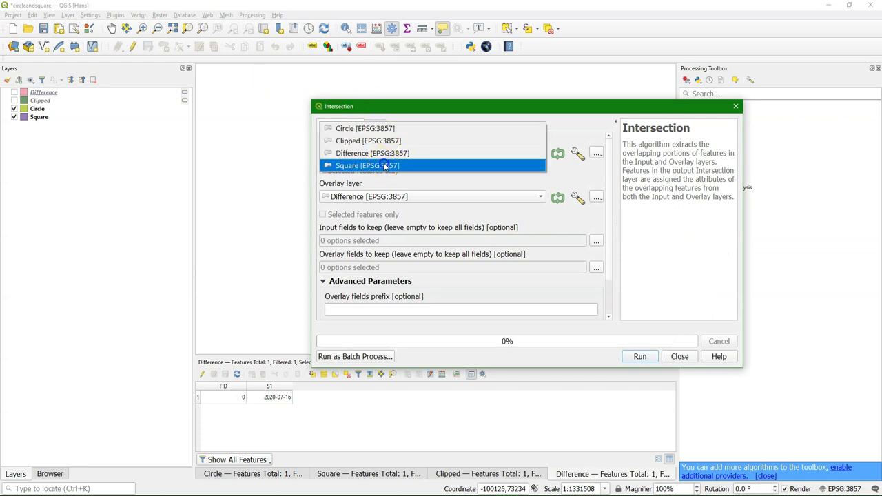
click(386, 165)
click(360, 197)
click(354, 173)
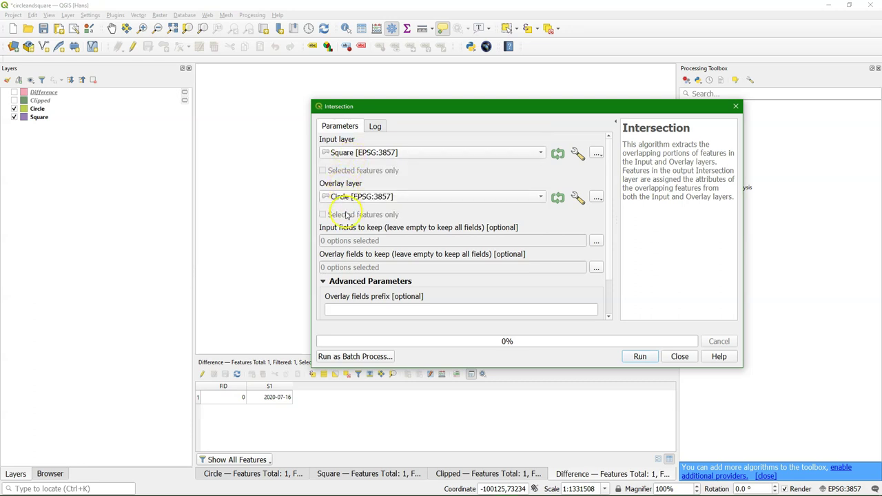
scroll(612, 253, down, 1)
scroll(612, 262, down, 2)
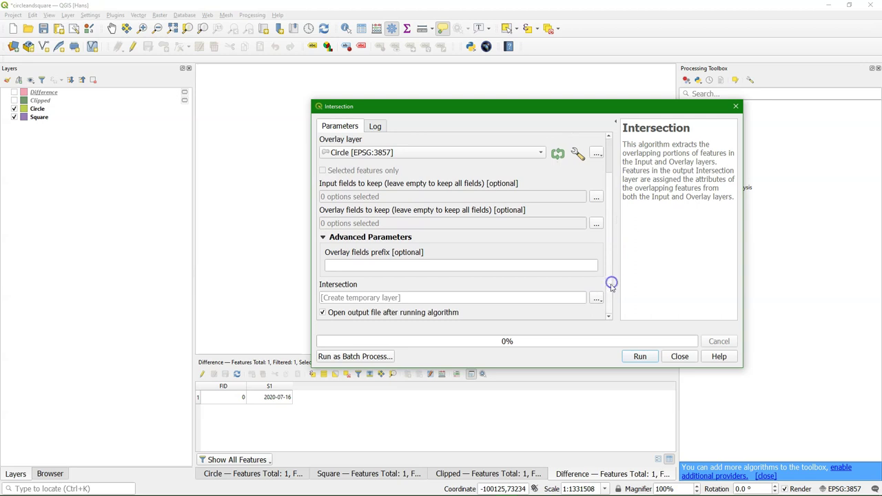
click(643, 357)
click(683, 356)
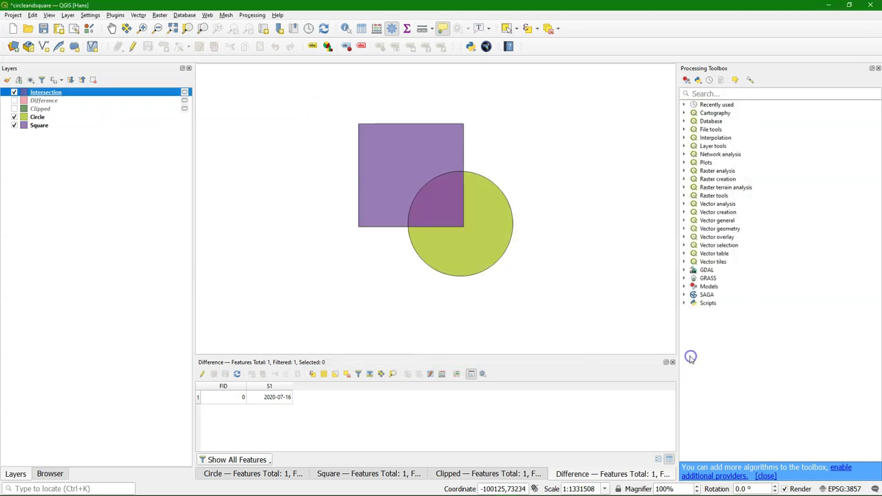
Step: Toggle Circle, Square and Intersection visibility to compare, leaving only Intersection shown
click(14, 117)
click(14, 125)
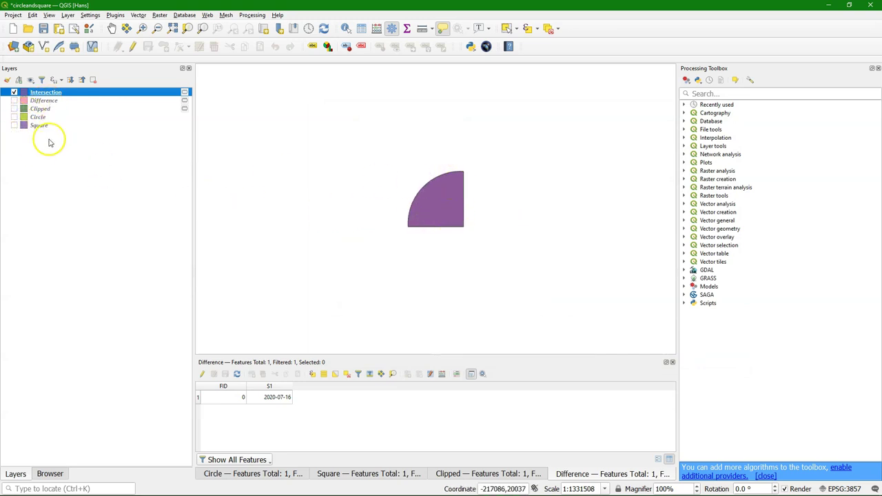
click(14, 118)
click(13, 125)
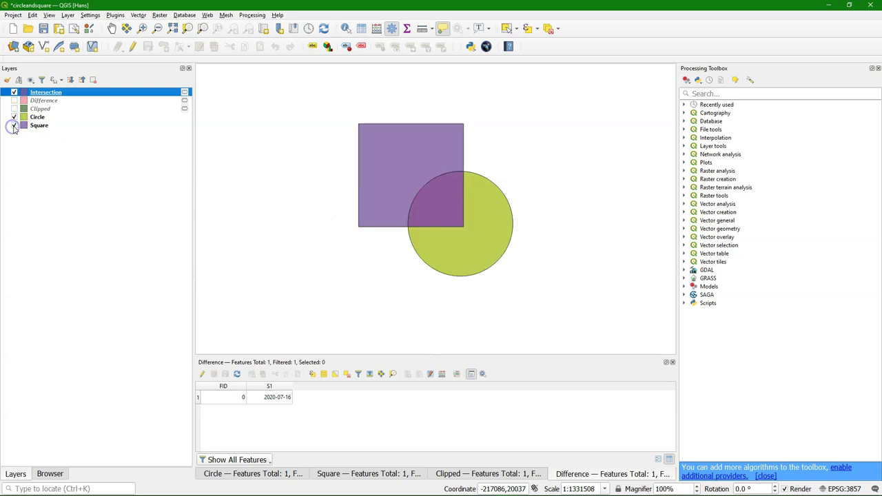
click(14, 92)
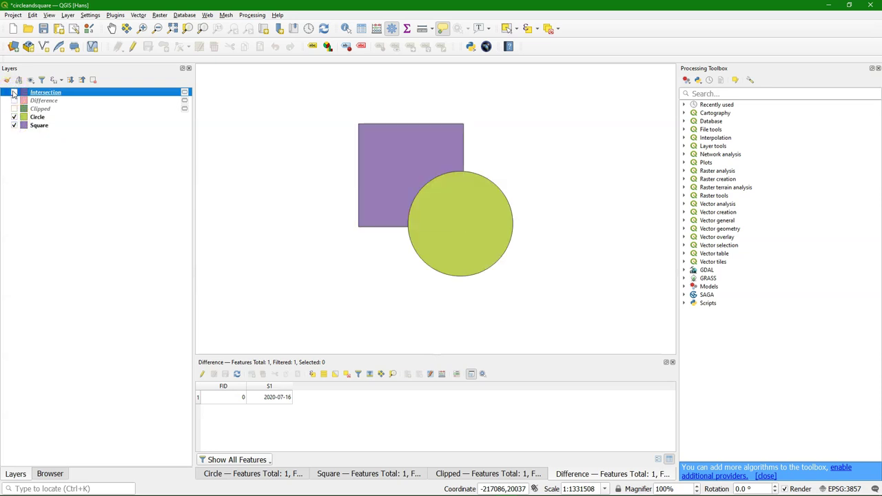
click(14, 92)
click(13, 118)
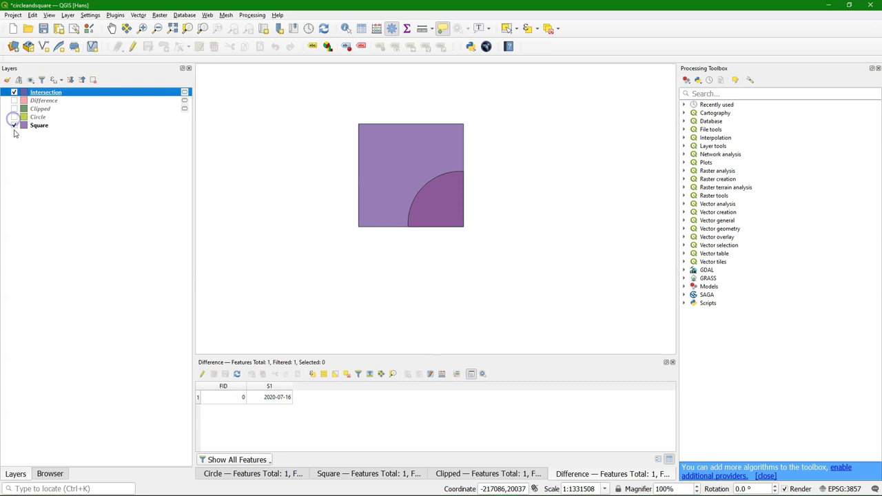
click(14, 125)
Step: Open the Intersection attribute table, with one feature showing S1 2020-07-16 and C1 A
right_click(38, 93)
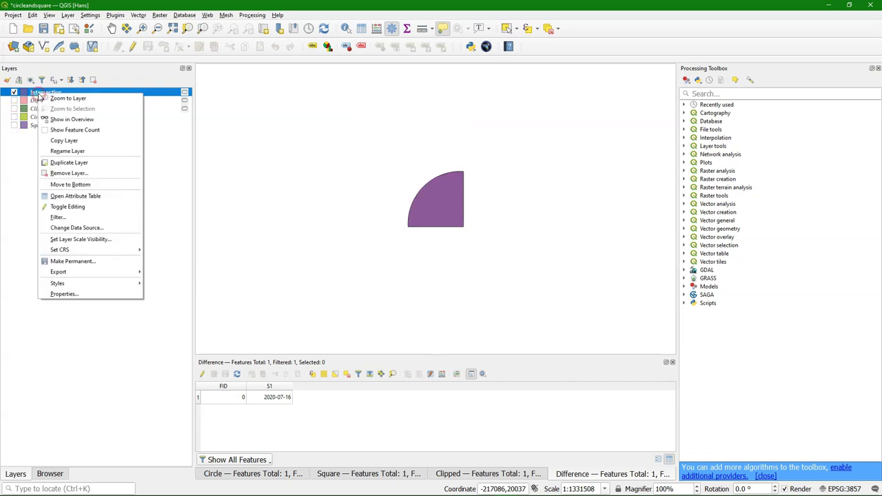
click(76, 196)
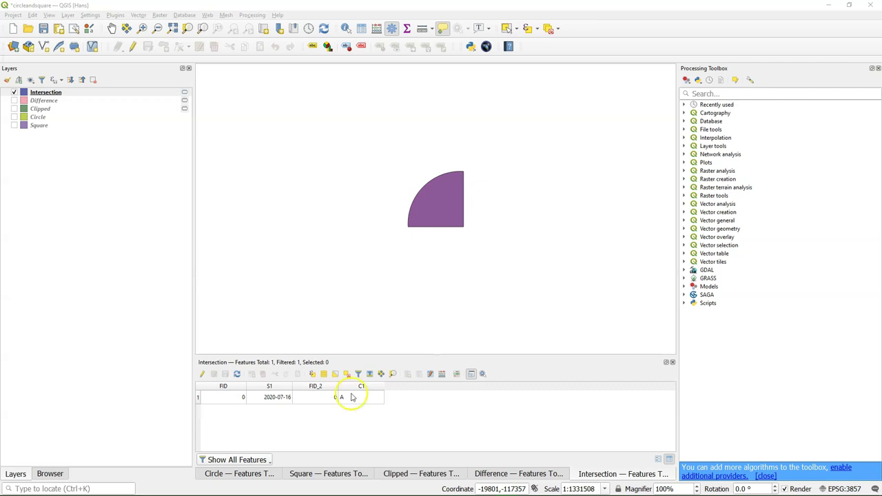
click(123, 7)
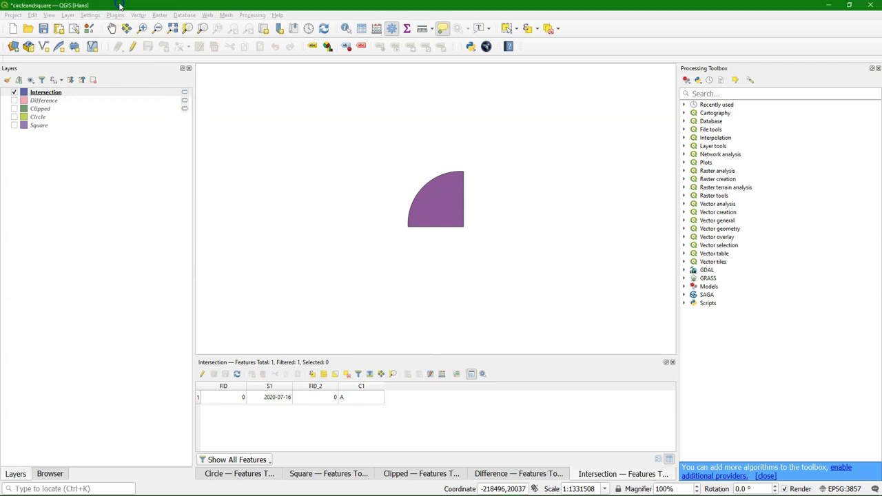
Step: Hide the Intersection layer and display Circle and Square again
click(14, 91)
click(14, 117)
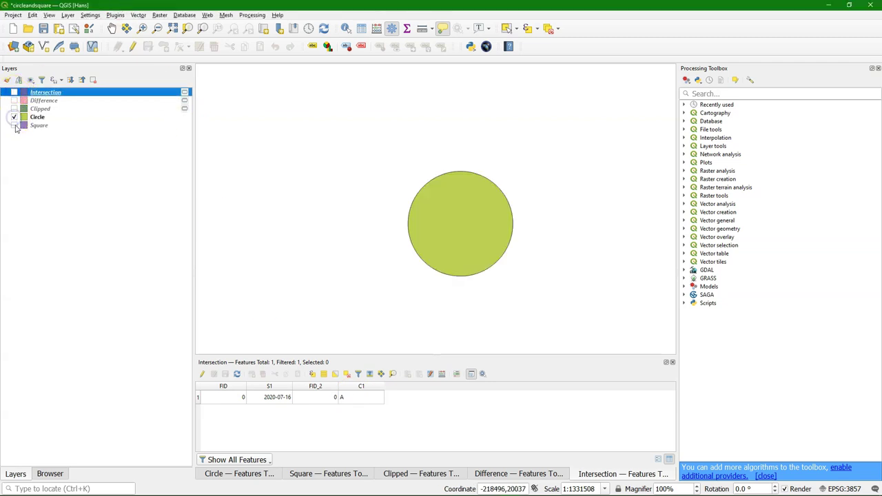
click(14, 125)
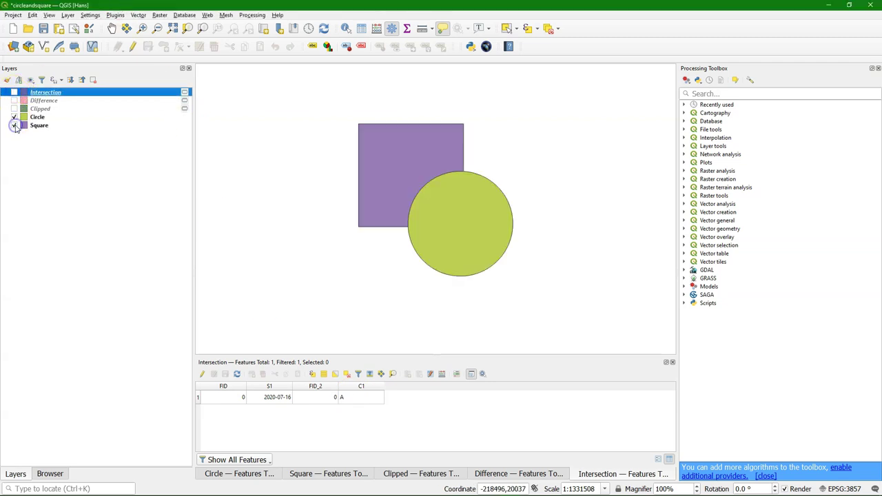
Step: Run Union with Square as the input layer and Circle as the overlay
click(139, 14)
mouse_move(147, 25)
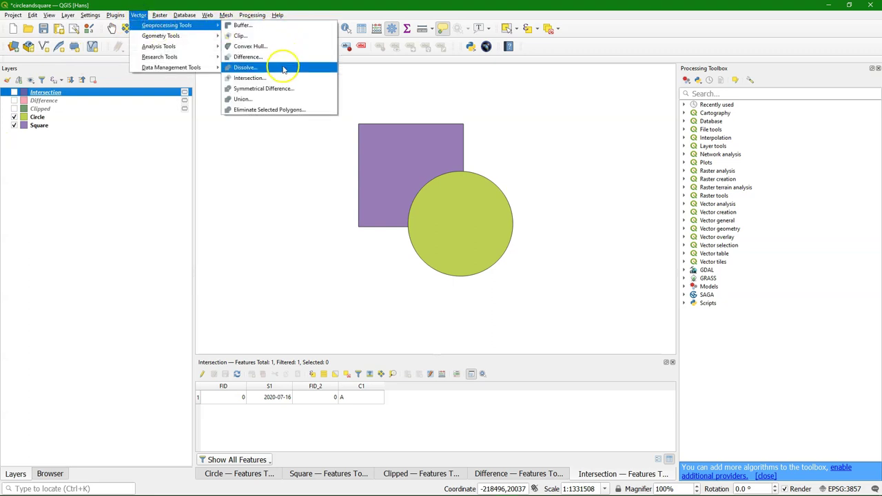
click(253, 100)
click(348, 155)
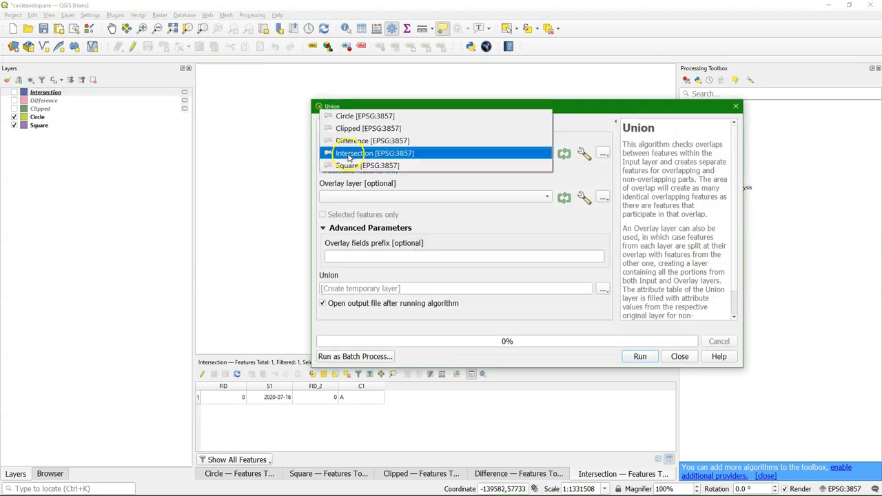
click(348, 166)
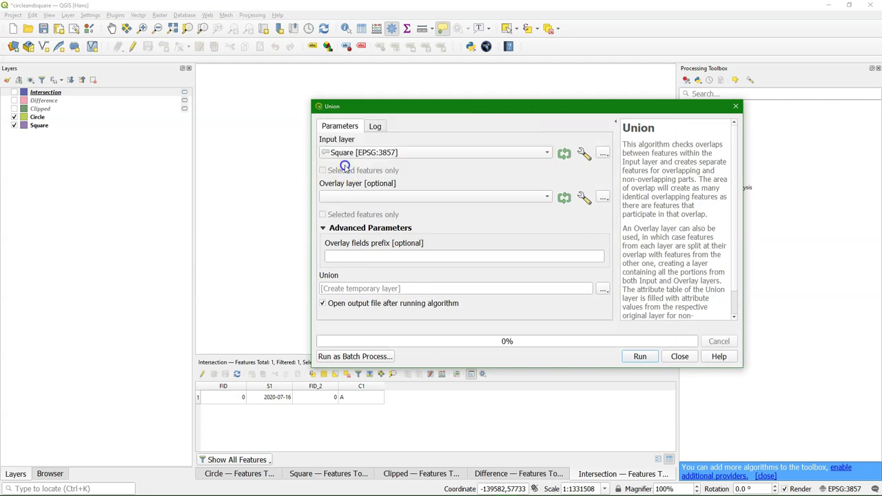
click(352, 198)
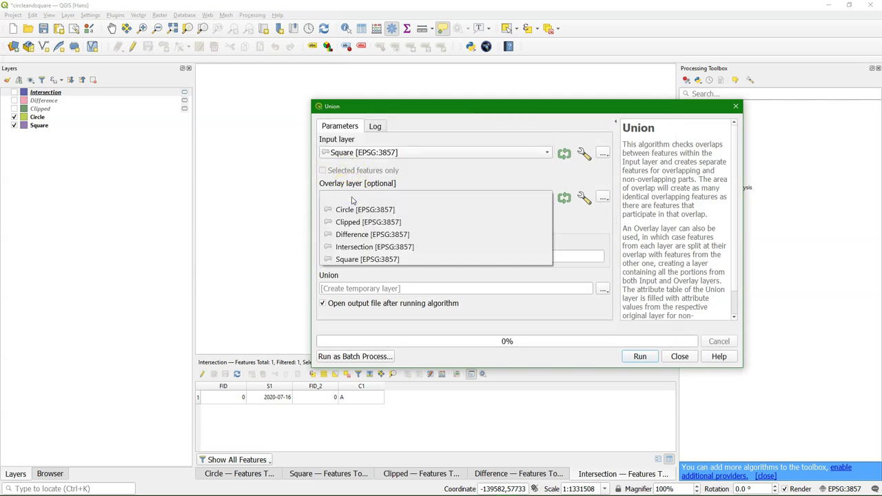
click(351, 212)
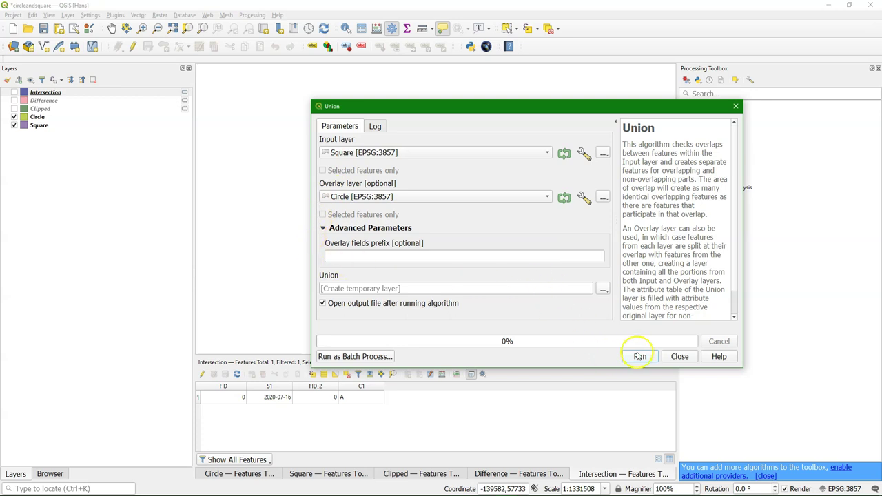
click(640, 356)
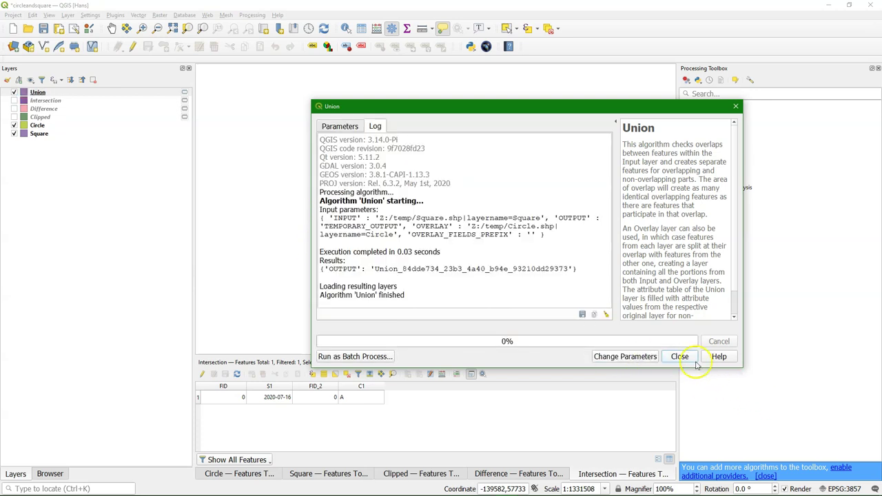
Step: Hide Circle and Square, then open the Union layer's attribute table
click(686, 356)
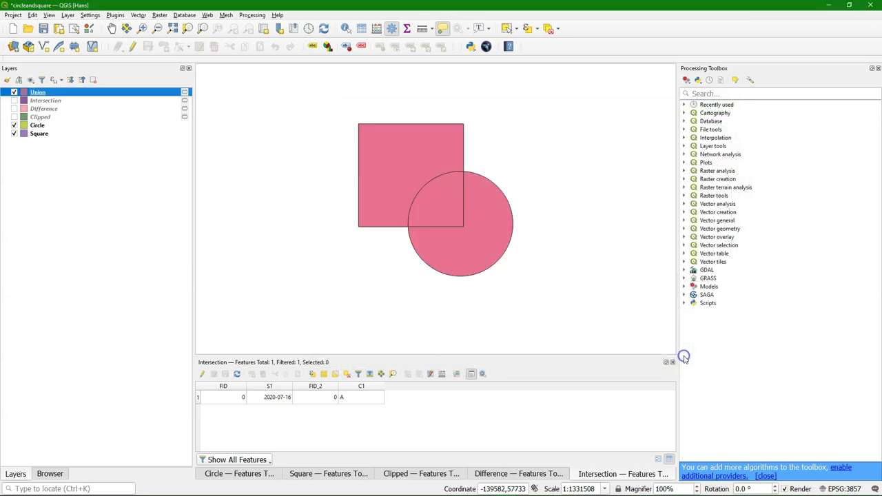
click(13, 125)
click(14, 133)
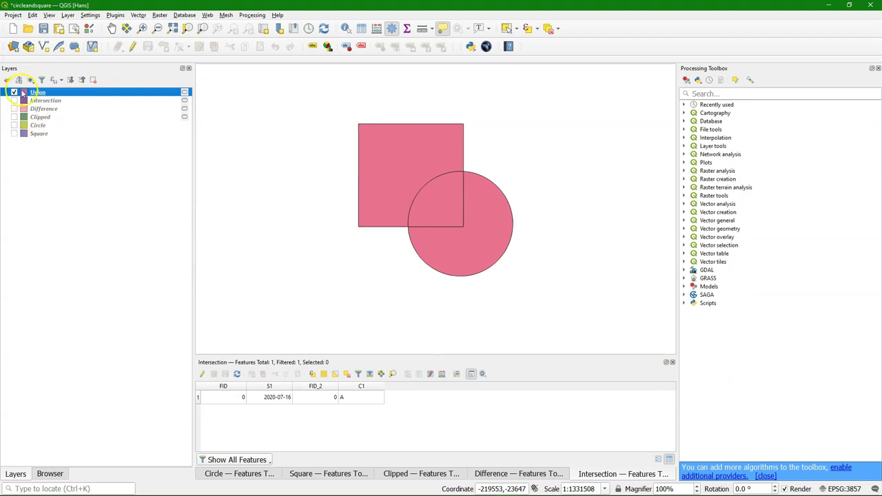
right_click(62, 95)
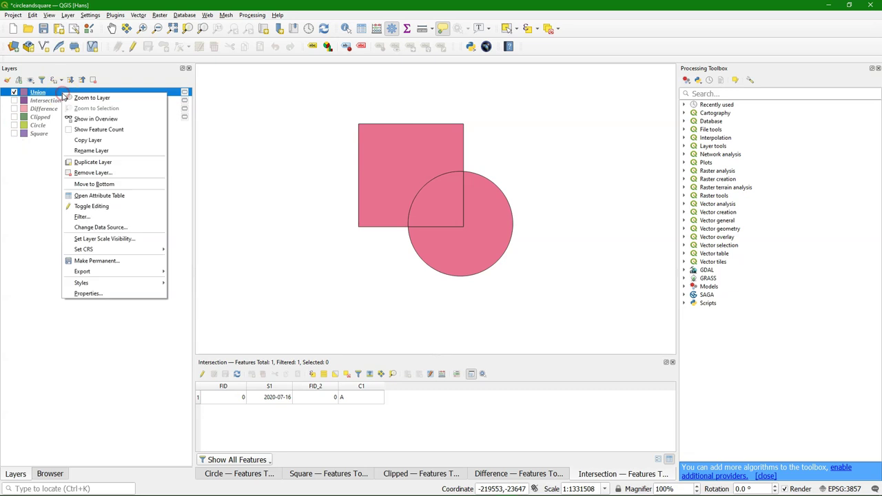
click(102, 196)
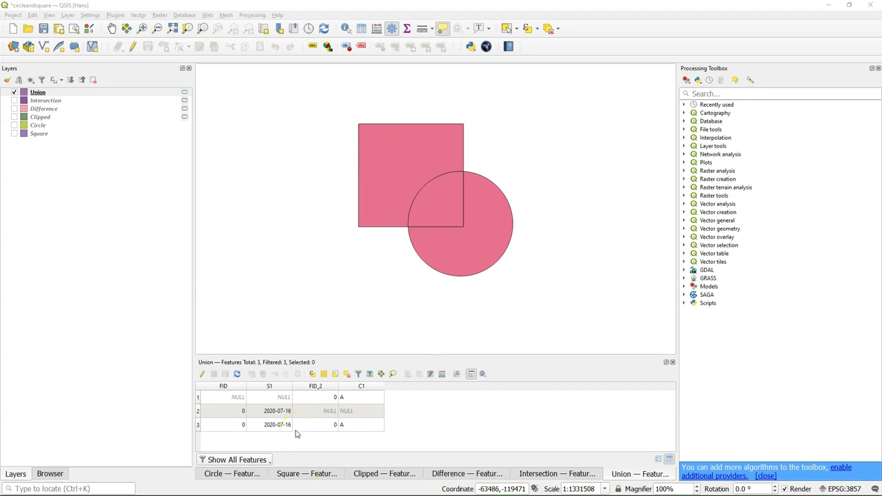
Step: Select the circle-only, square-only and overlap Union features in turn, then clear the selection
click(197, 398)
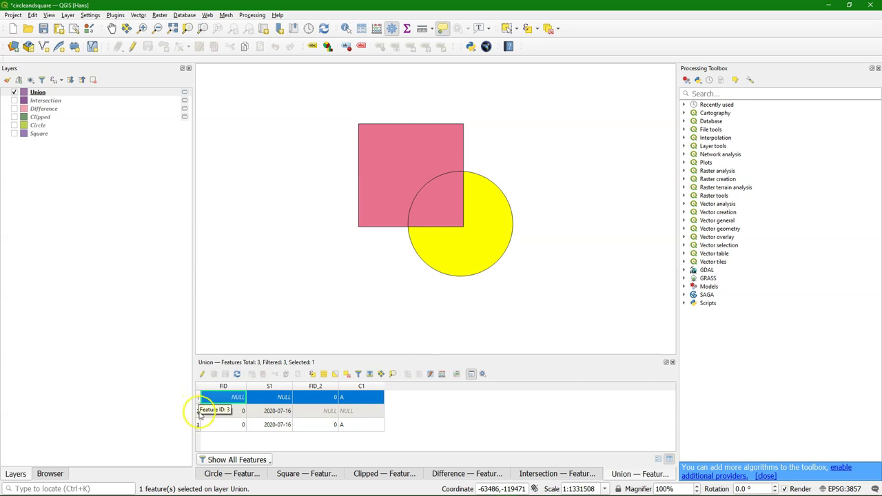
click(198, 412)
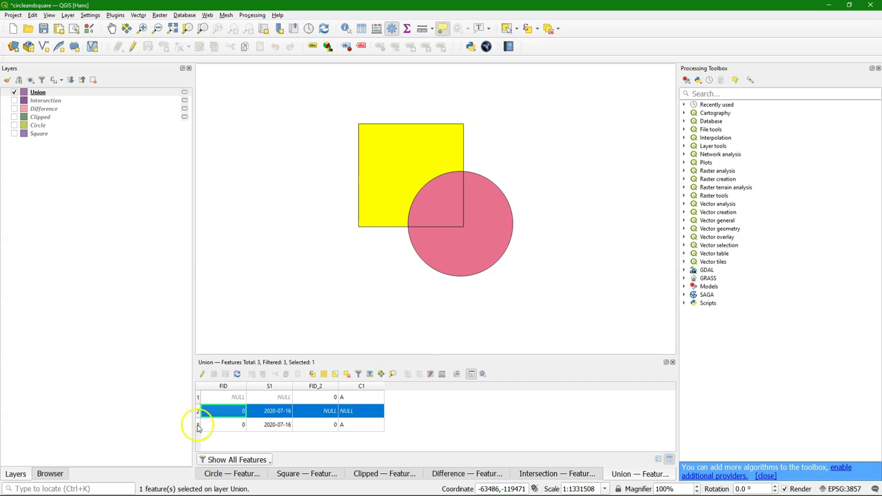
click(197, 424)
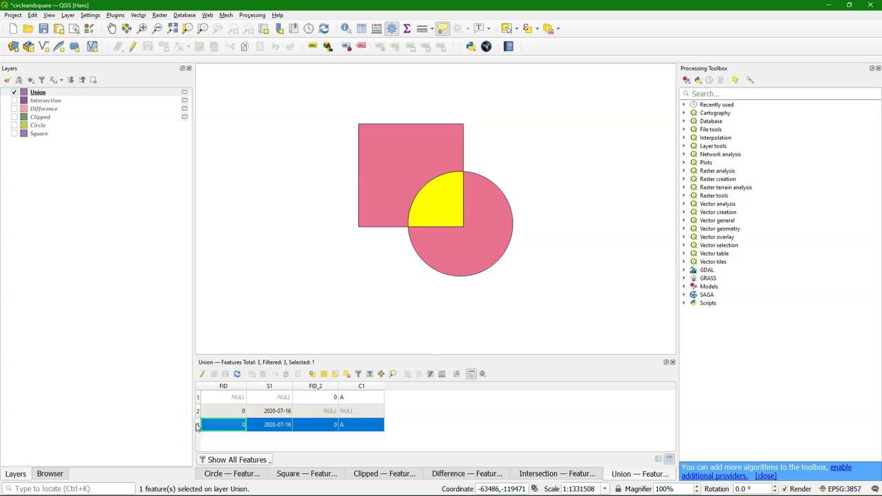
click(347, 374)
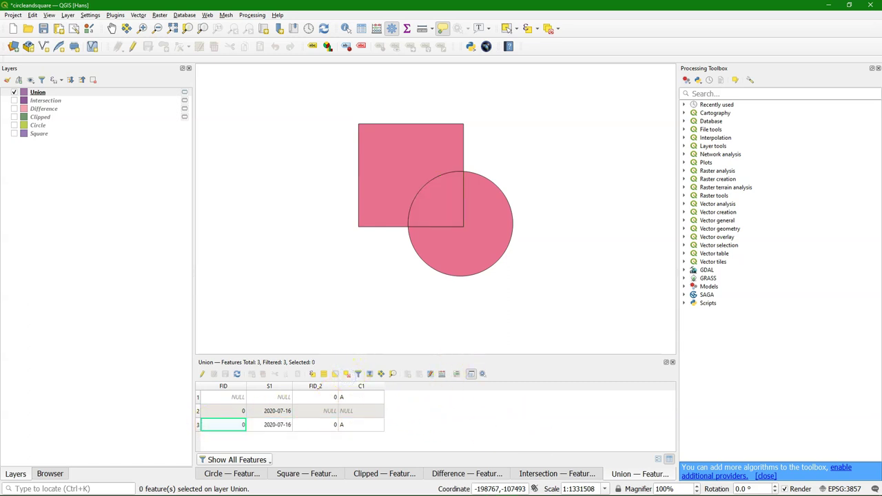
Step: Hide the Union layer and display Square and Circle again
click(14, 91)
click(14, 133)
click(14, 124)
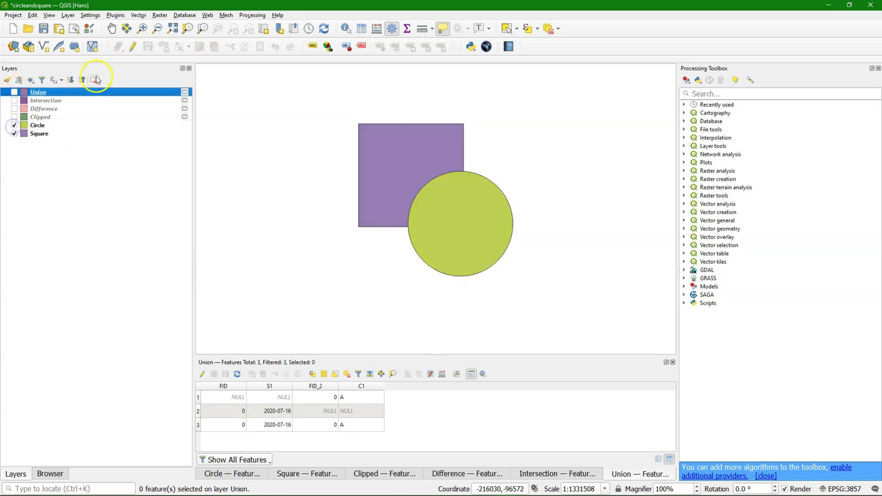
Step: Run Symmetrical Difference with Square as the input layer and Circle as the overlay
click(138, 14)
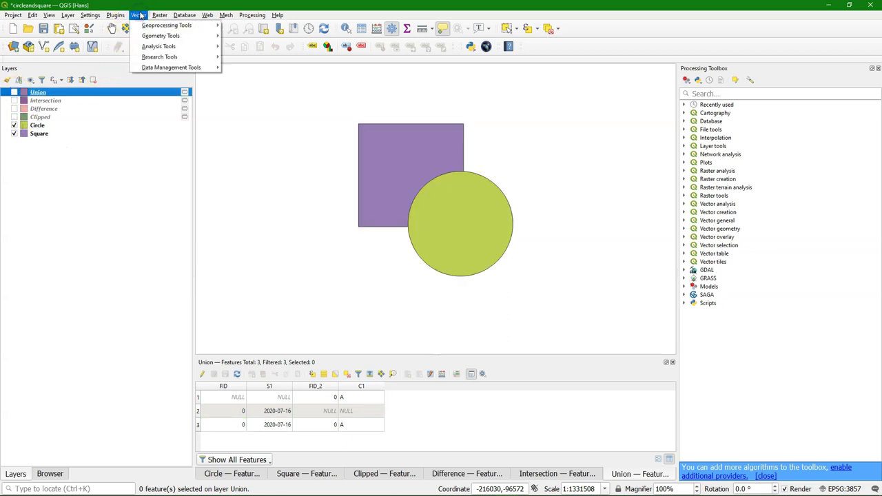
mouse_move(151, 25)
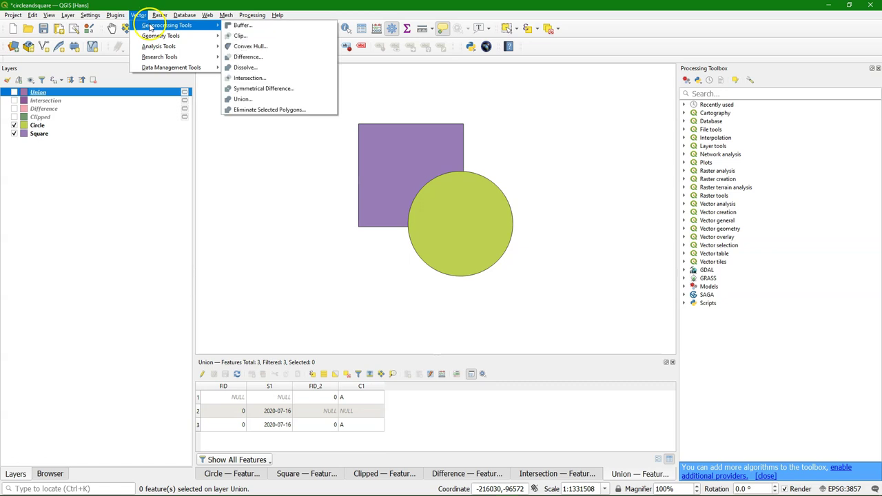
click(282, 89)
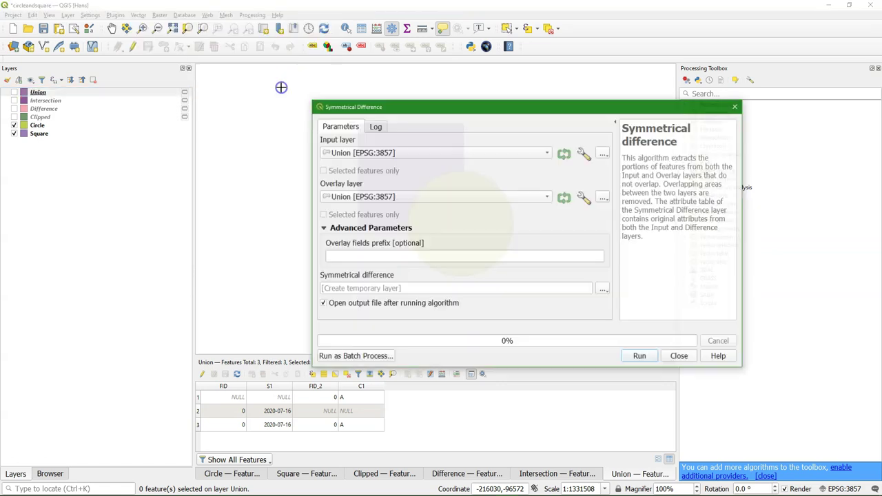
click(339, 152)
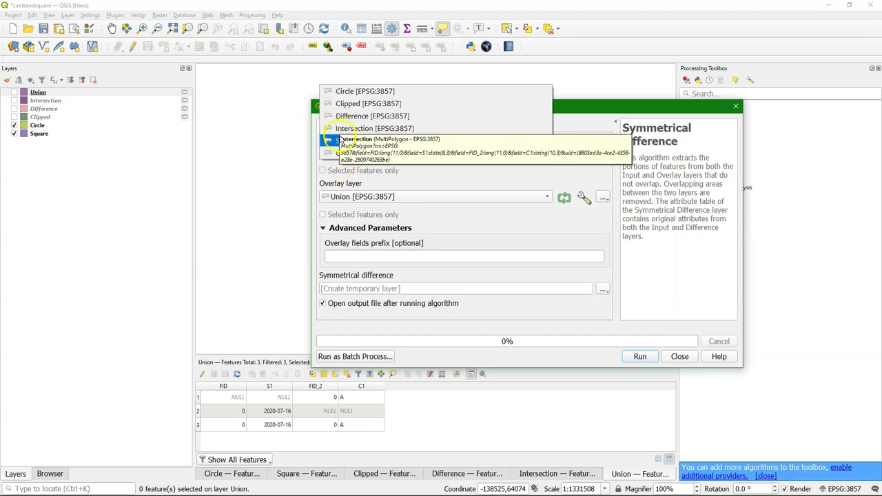
click(338, 141)
click(338, 198)
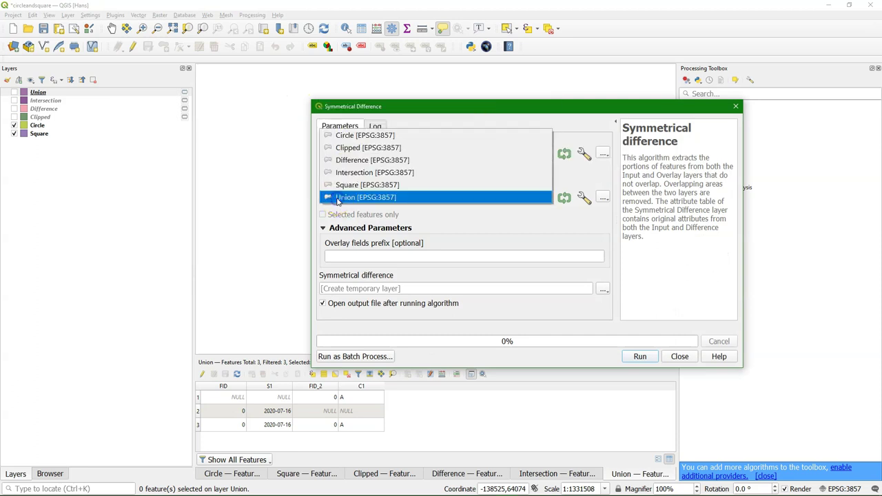
click(344, 136)
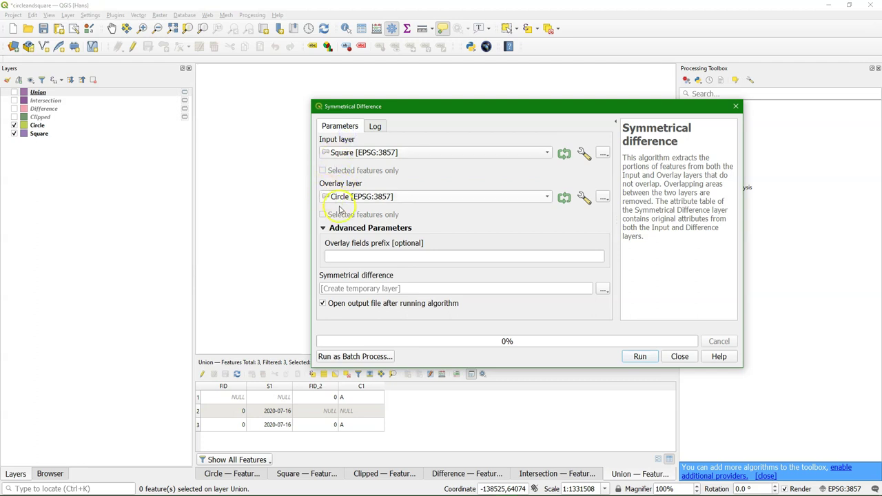
click(640, 357)
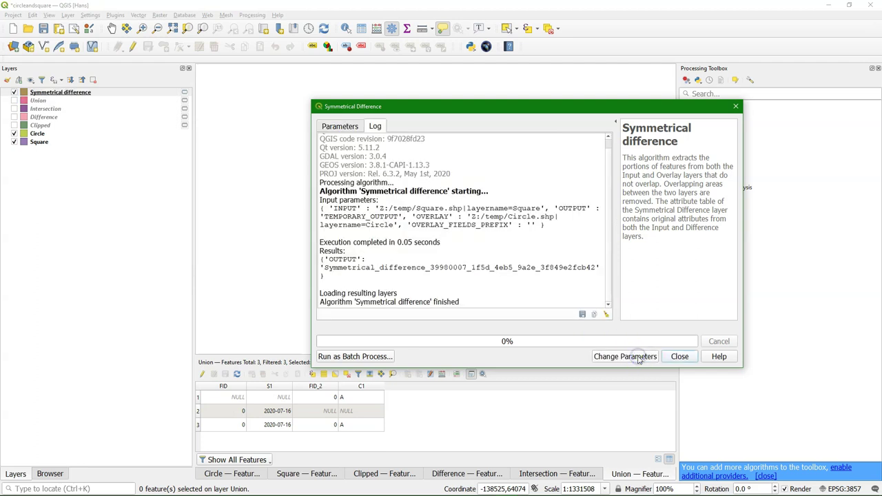
click(681, 358)
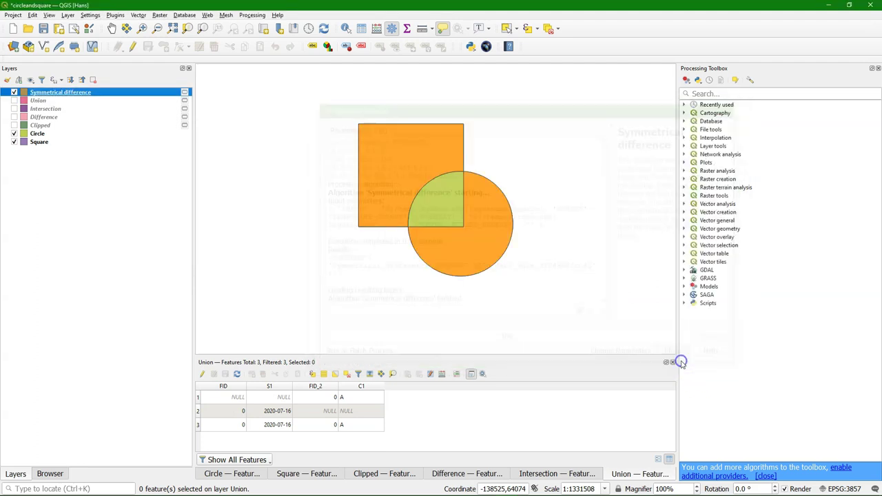
Step: Hide Circle and Square, then open and dock the two-feature Symmetrical difference attribute table
click(14, 134)
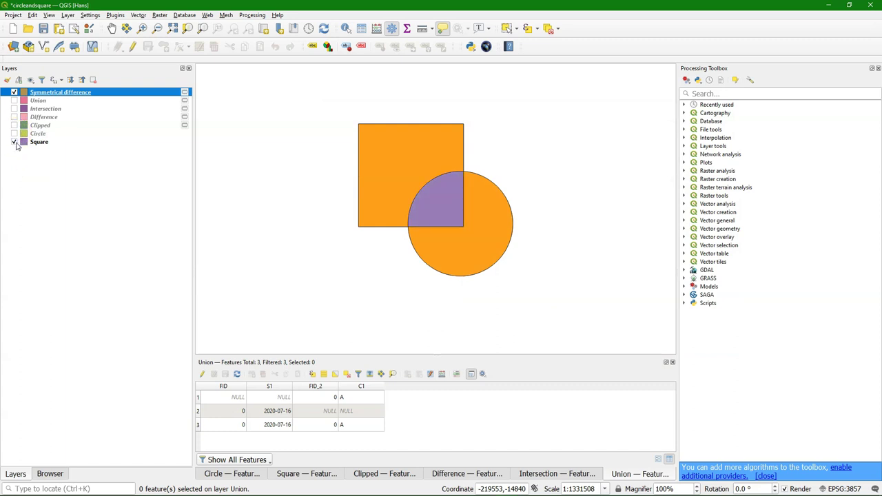
click(14, 142)
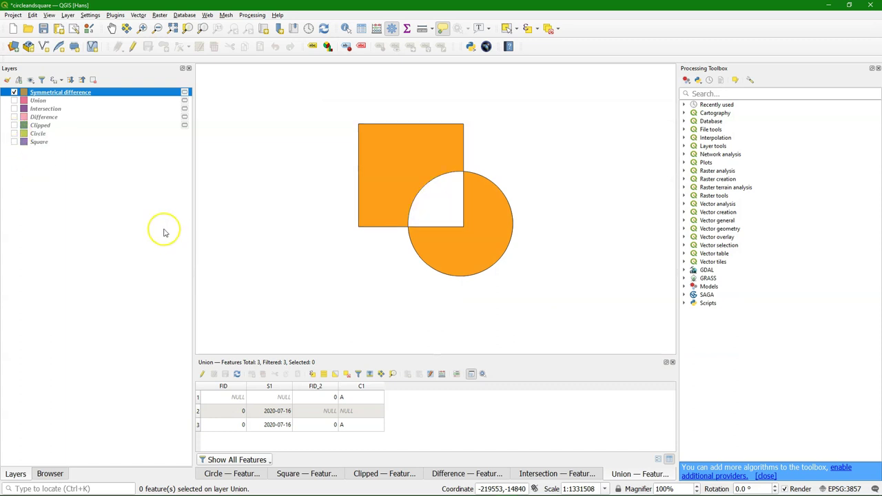
right_click(70, 93)
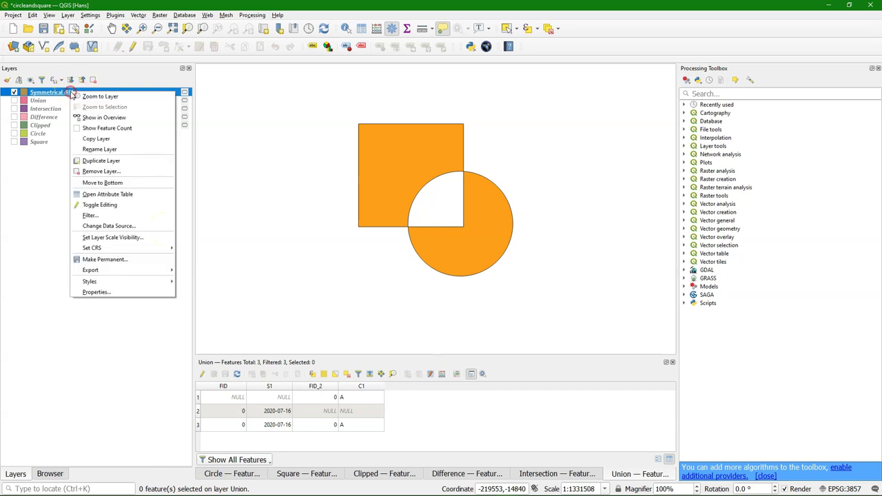
click(114, 194)
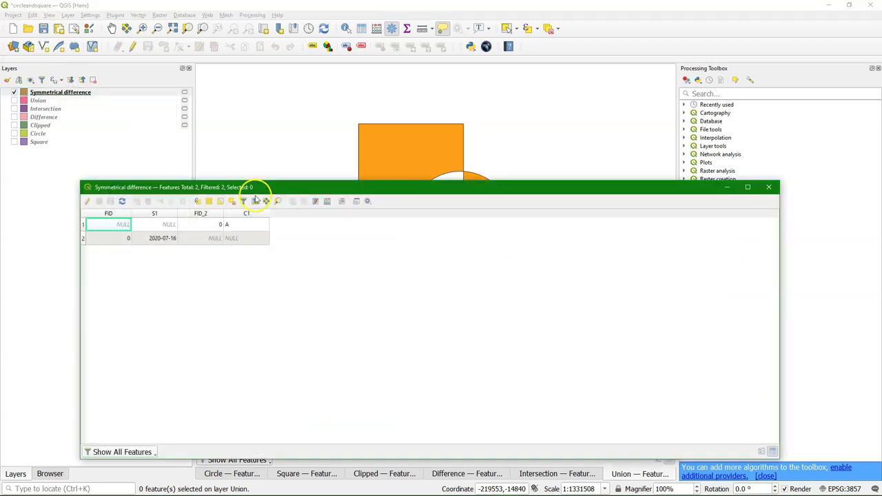
click(357, 202)
click(357, 202)
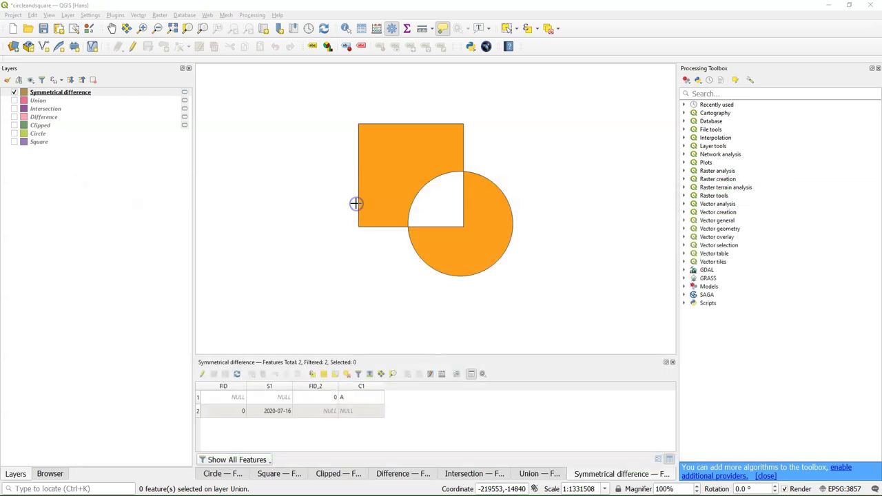